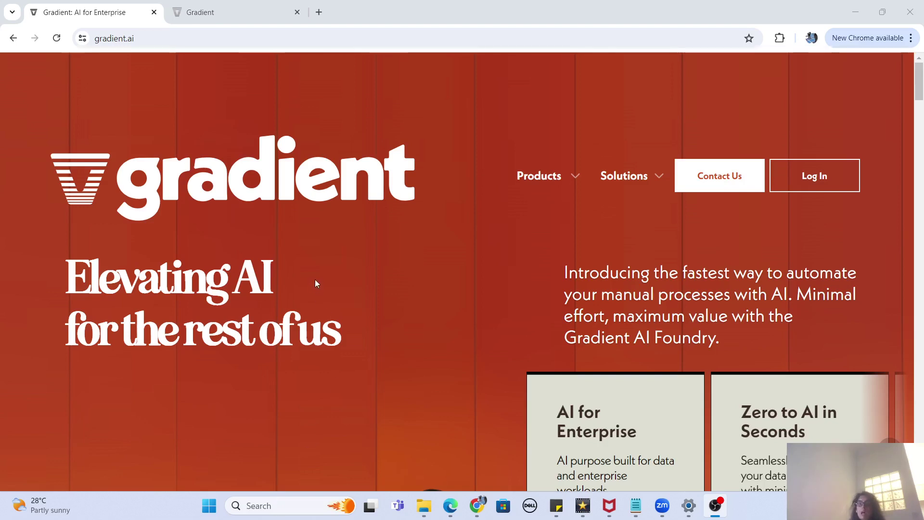
Log in to the existing Gradient account and open the llamaindex workspace
click(816, 184)
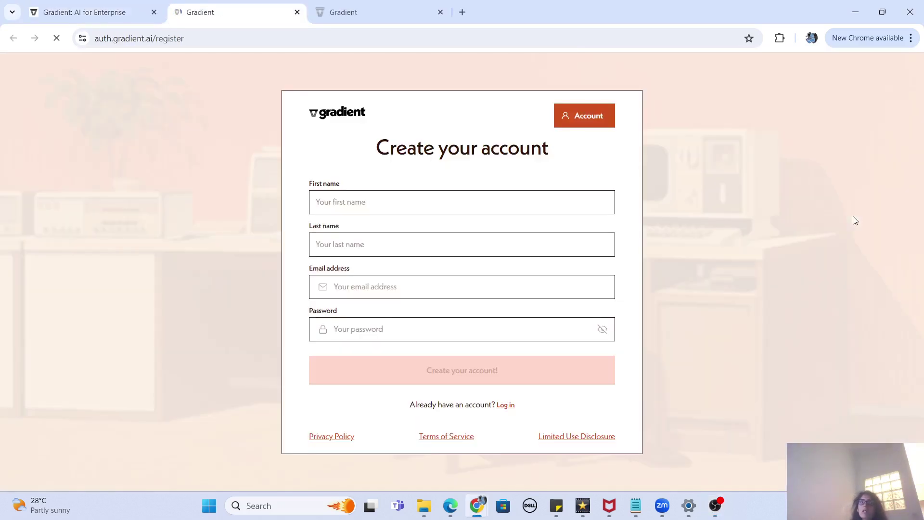
click(522, 287)
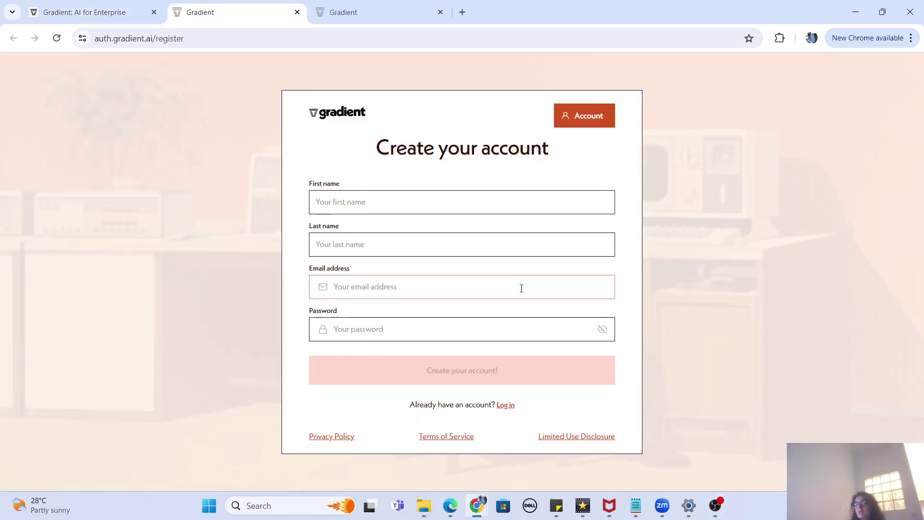
click(505, 405)
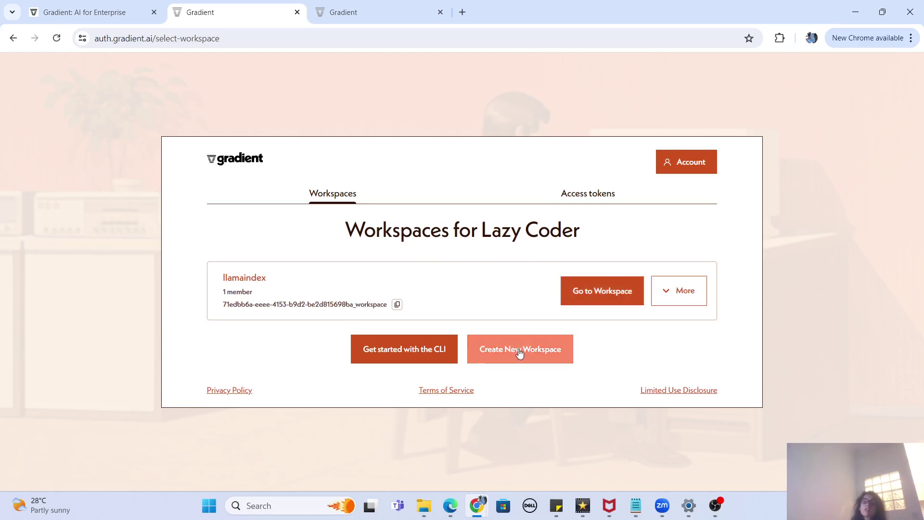
click(585, 299)
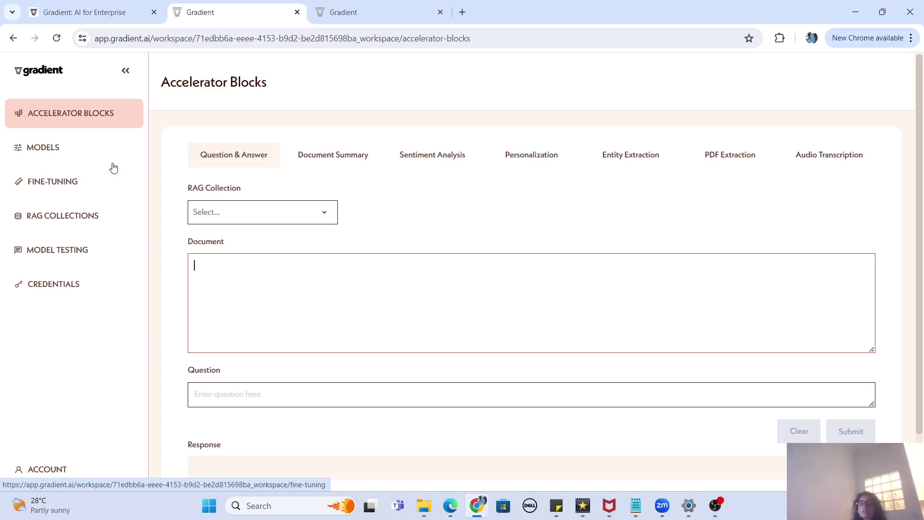
Start a new fine-tuning with nous-hermes2 as the base model
click(87, 176)
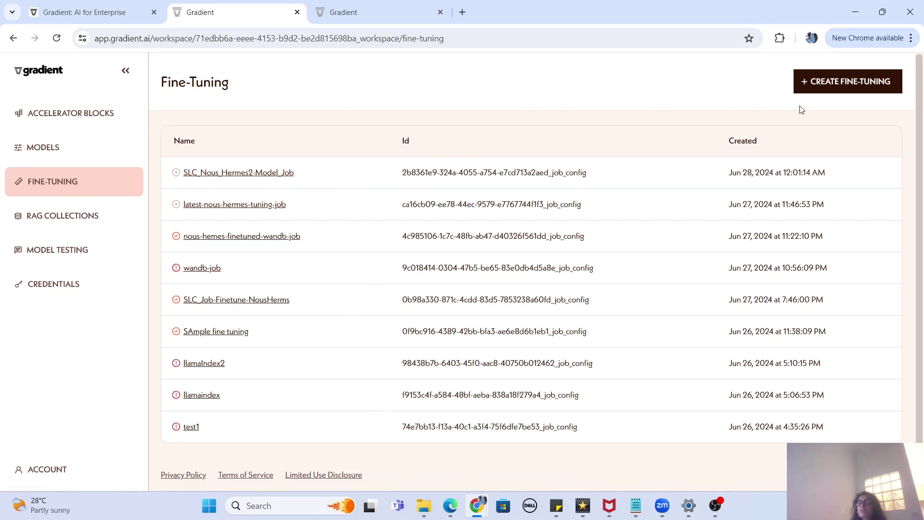
click(821, 86)
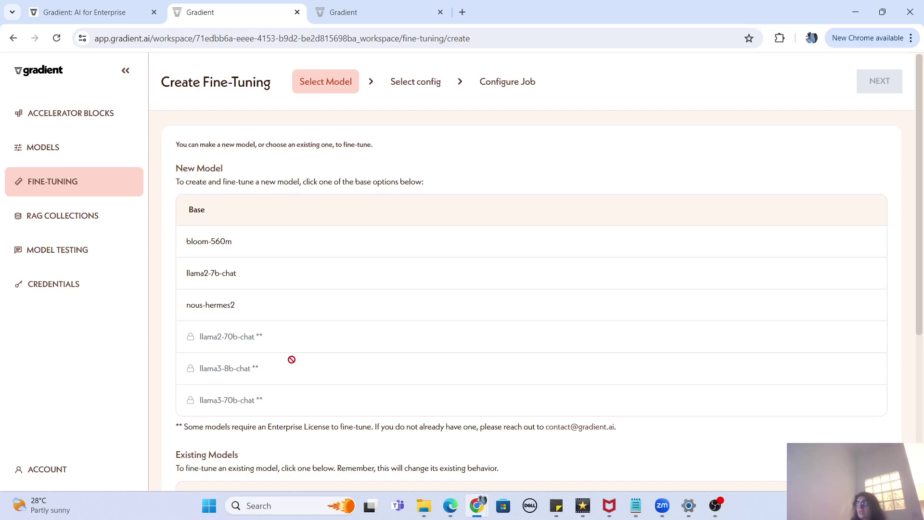
click(239, 304)
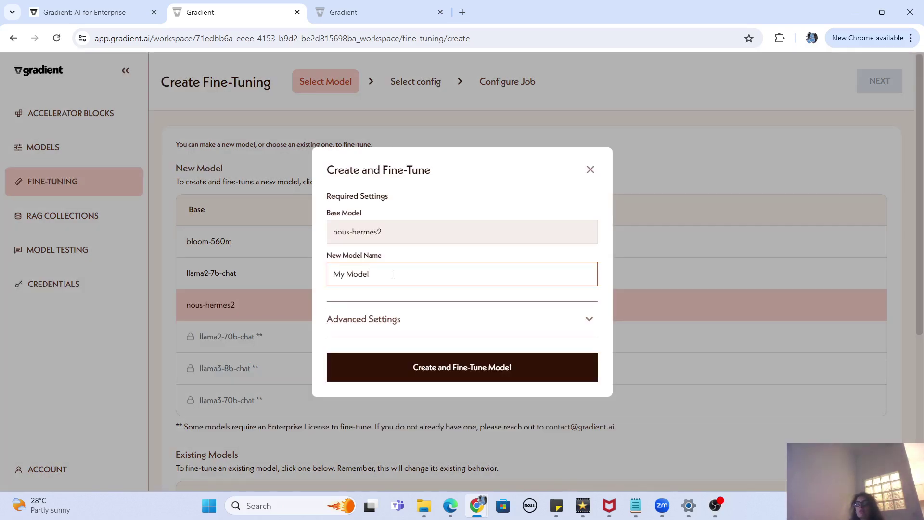
Name the new model SubscribeSLCModel and create it for fine-tuning
drag(392, 272, 212, 267)
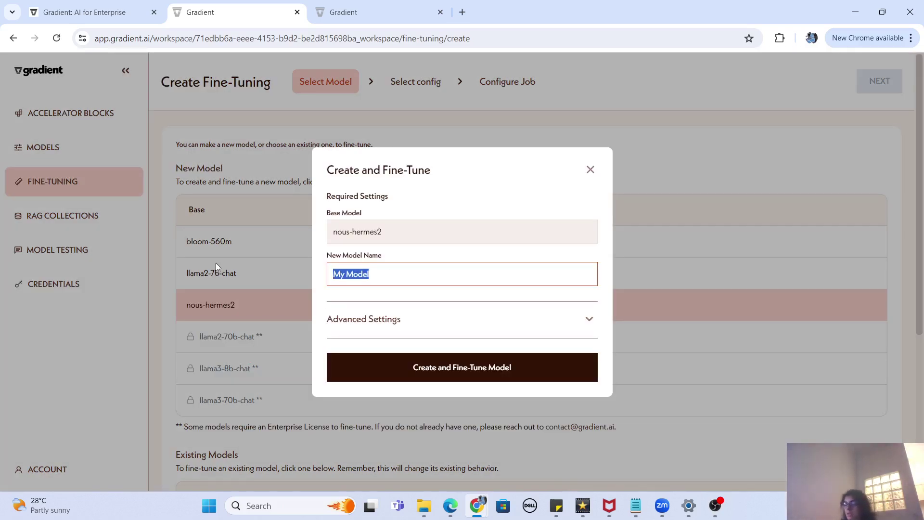
key(BackSpace)
text(Subs)
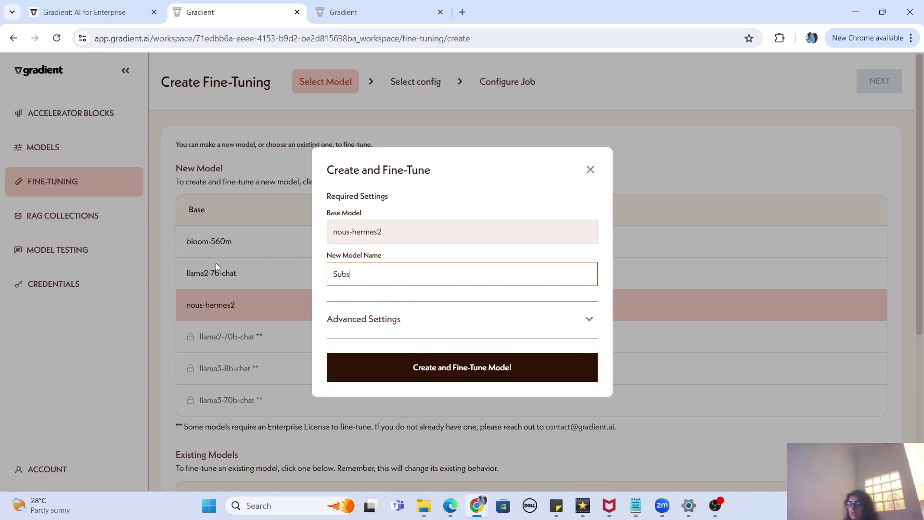
text(cribeSLC)
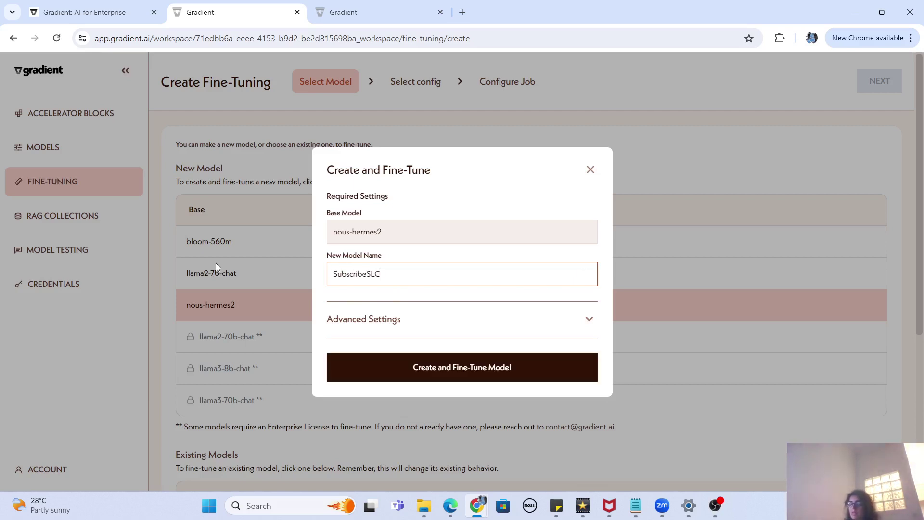
key(ctrl+a)
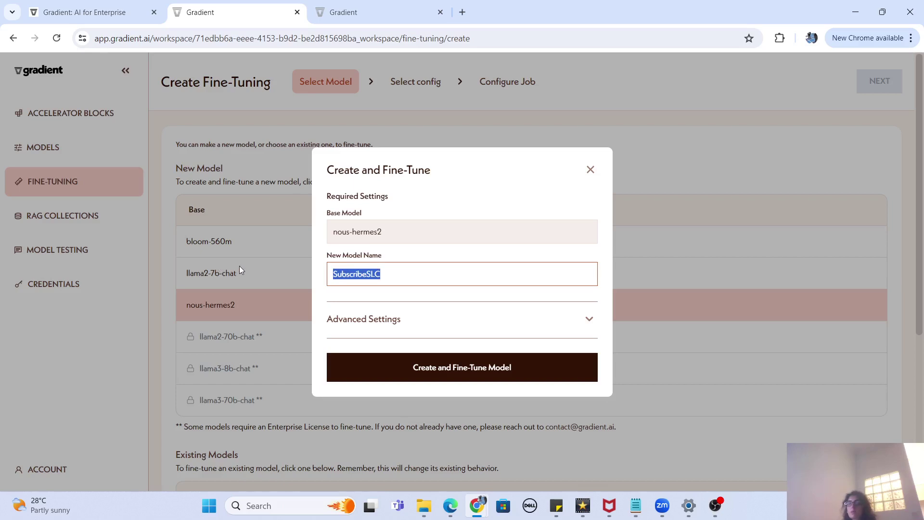
key(Right)
text(Model)
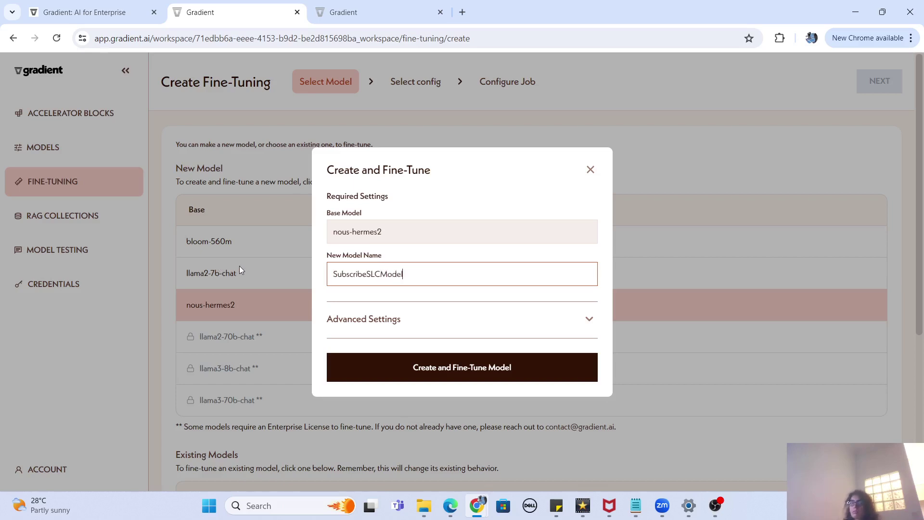
key(ctrl+a)
click(433, 371)
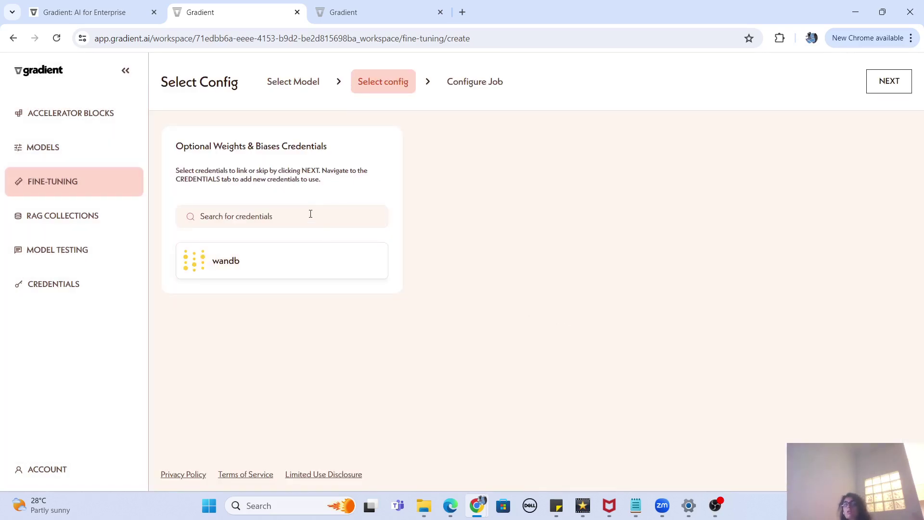
click(309, 213)
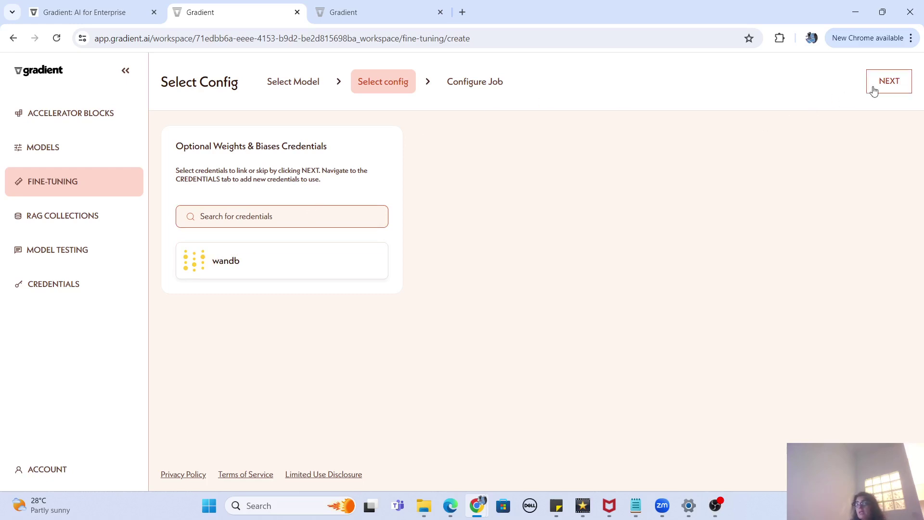
click(751, 223)
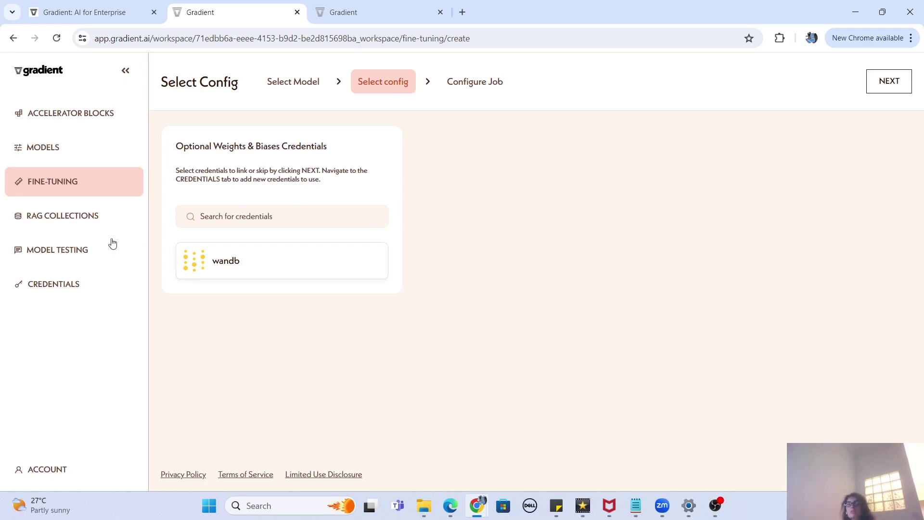
Open the credentials page in a separate tab, inspect the fields for adding Weights & Biases credentials, and close it without saving
middle_click(59, 287)
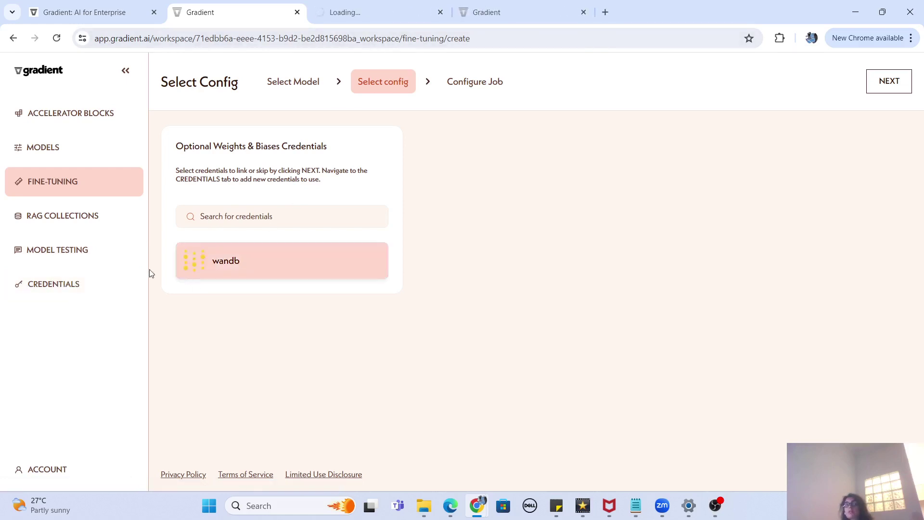
click(371, 10)
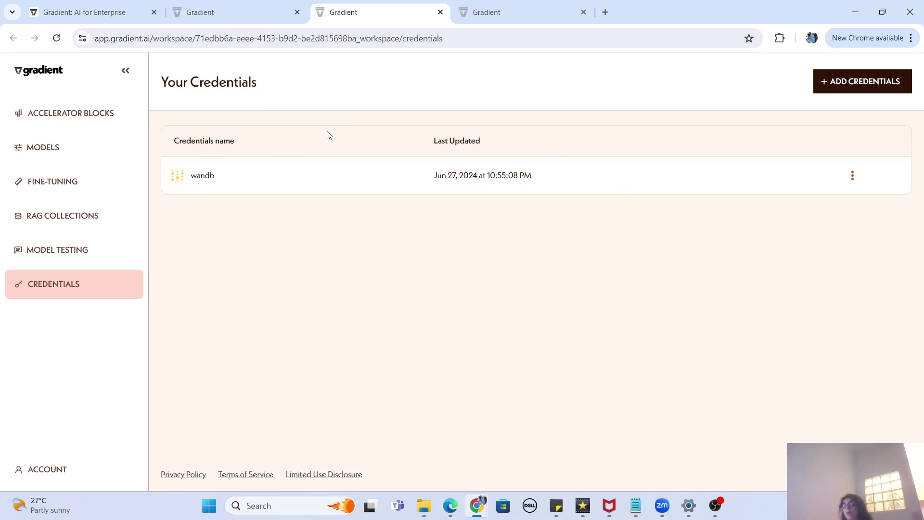
click(839, 92)
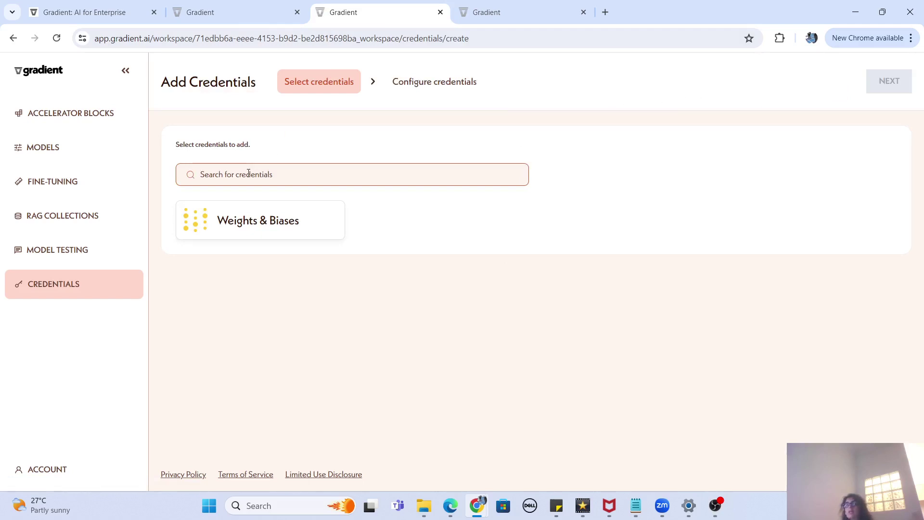
click(260, 226)
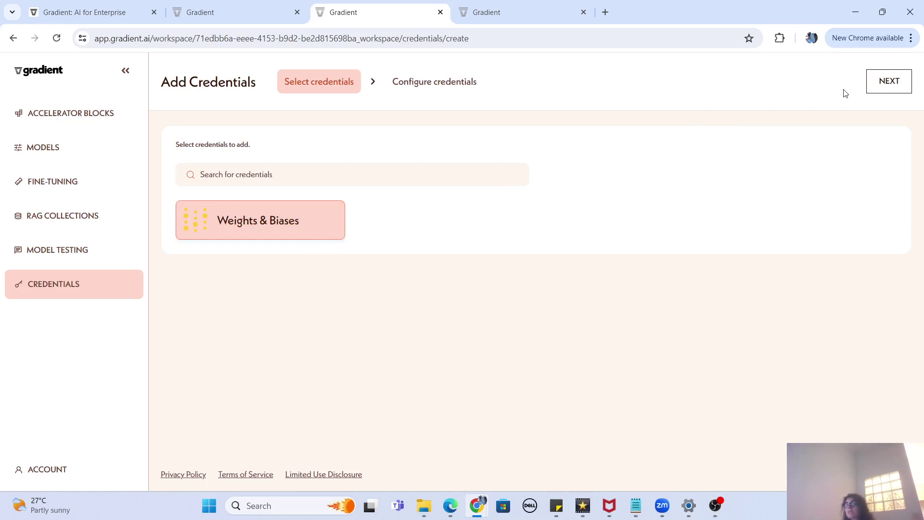
click(890, 83)
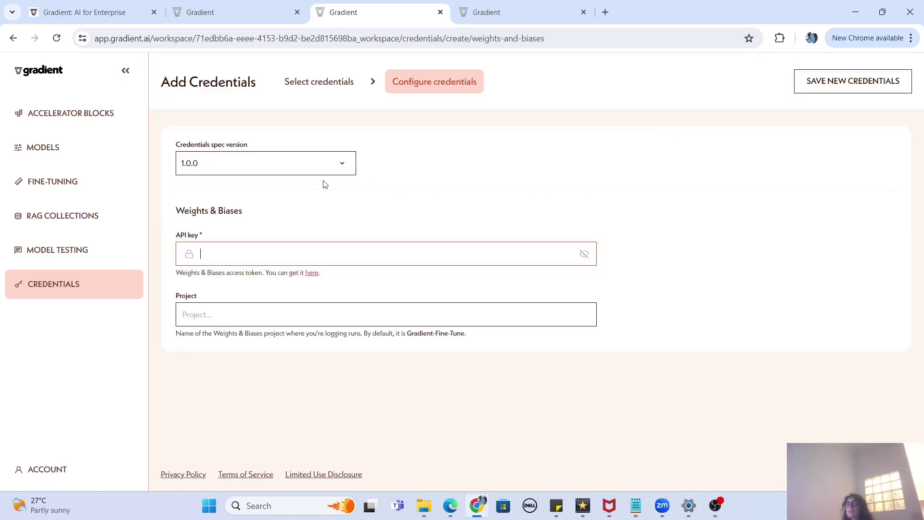
click(244, 258)
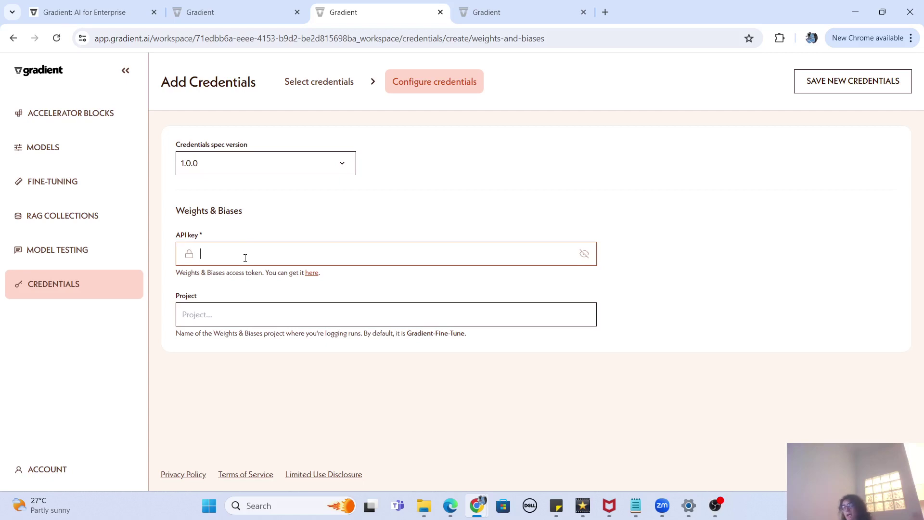
click(220, 312)
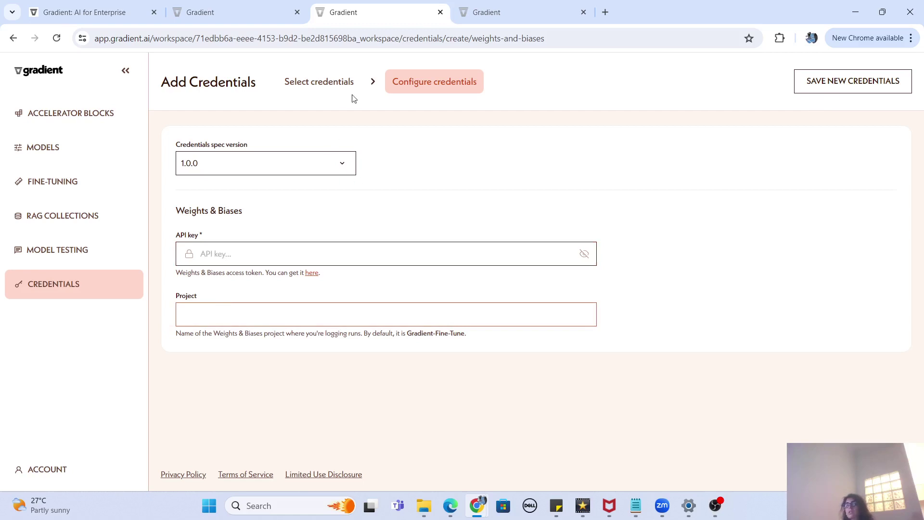
click(440, 12)
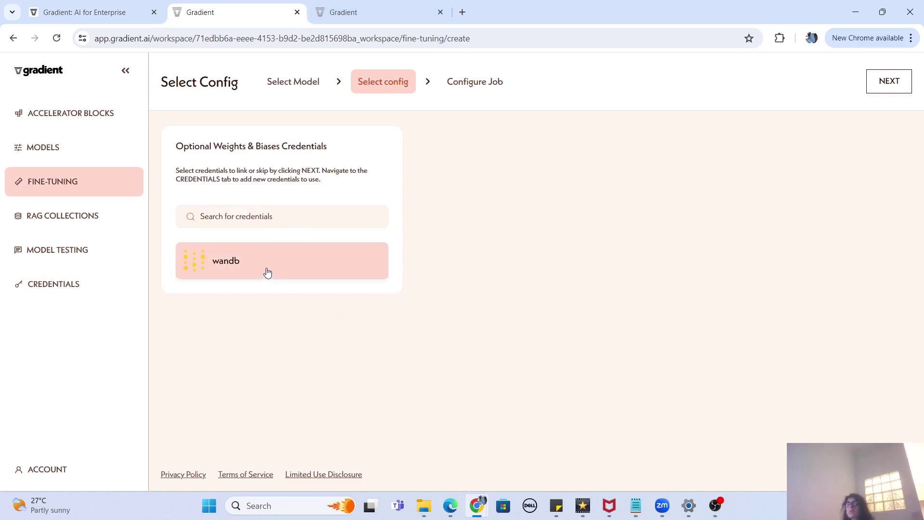
Link the wandb credentials to the fine-tuning and name the job config SubscribeSLCModel_Job
click(337, 271)
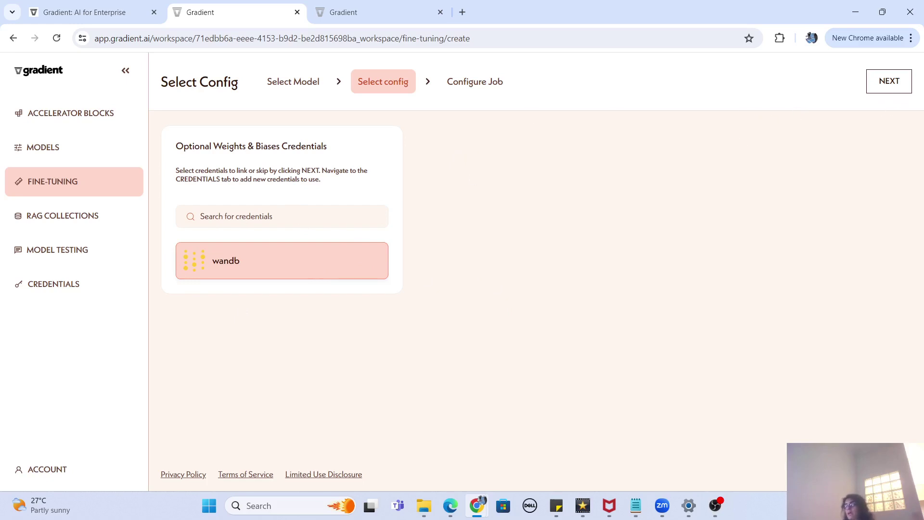
click(891, 83)
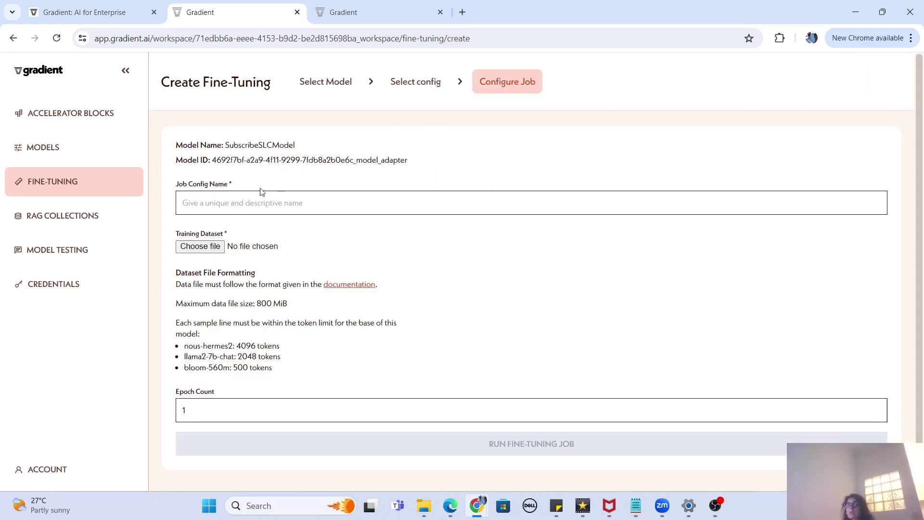
click(256, 207)
text(SubscribeSLCModel)
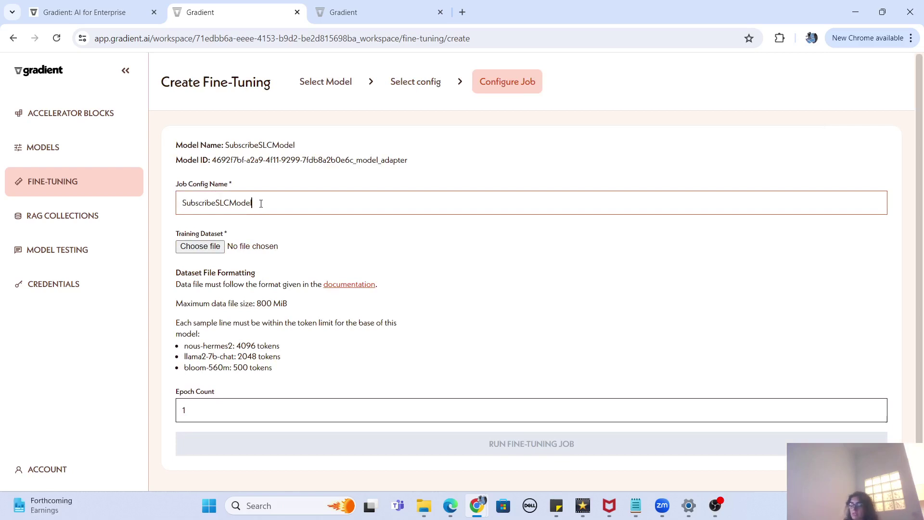
text(_Job)
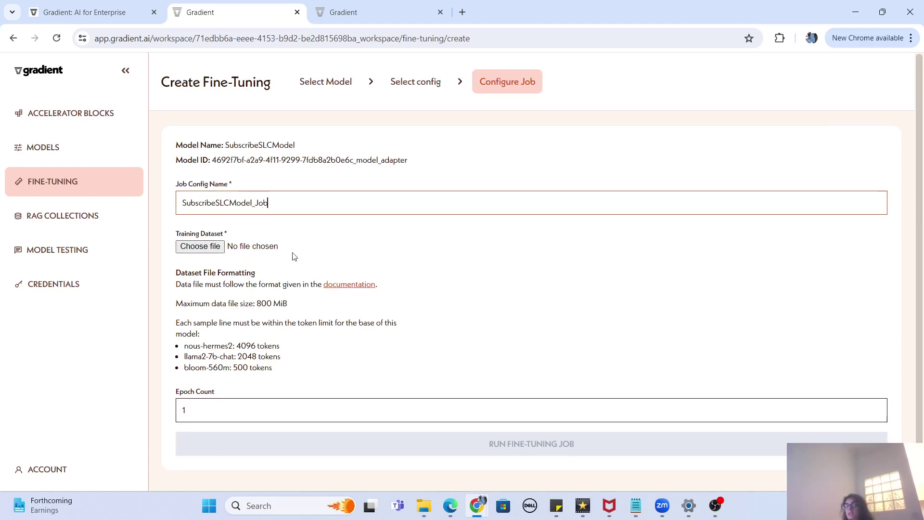
Choose the data JSON file from the Downloads folder as the training dataset
click(219, 248)
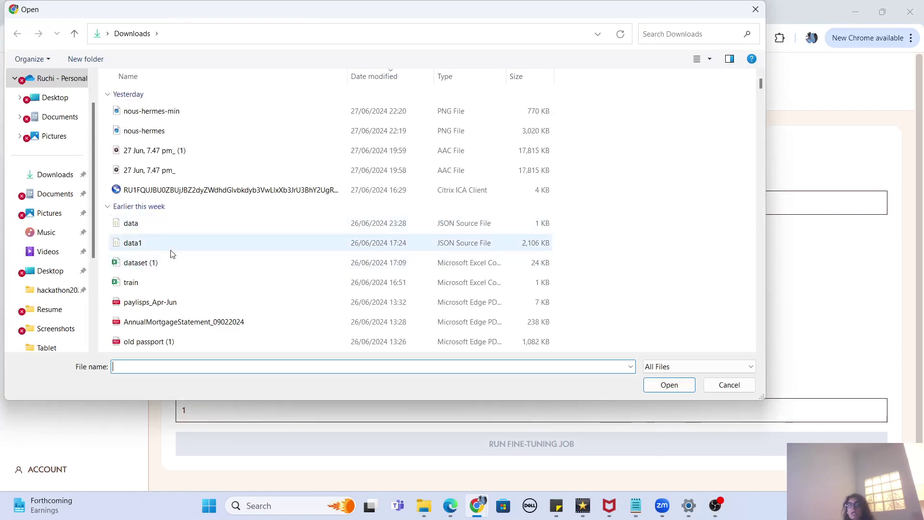
click(166, 227)
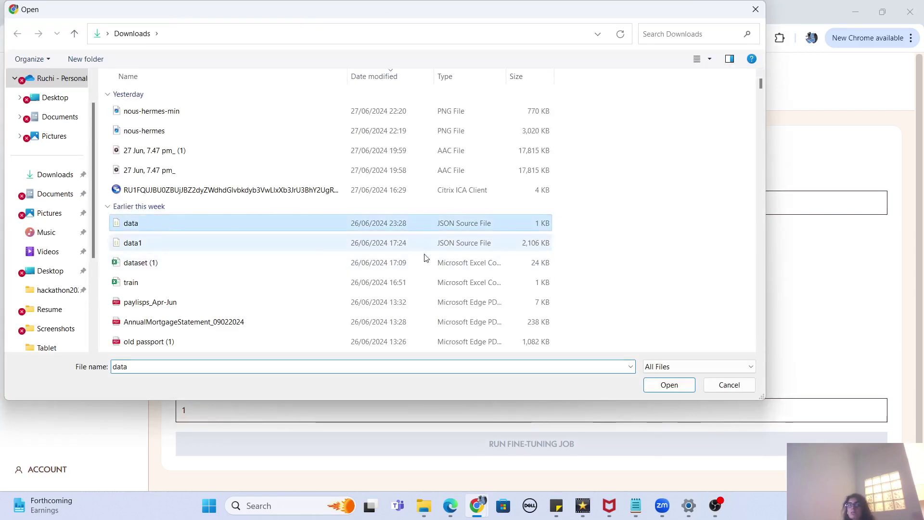
click(672, 385)
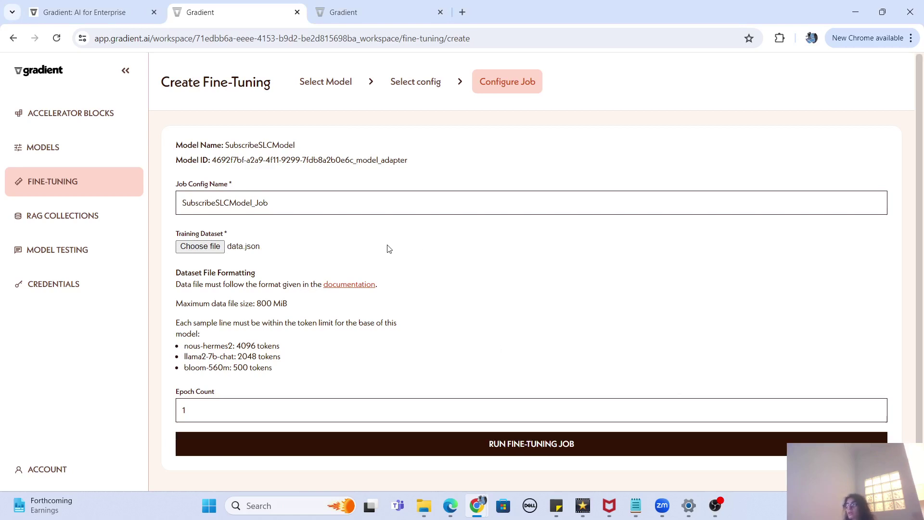
Open the dataset formatting documentation and examine the recommended template and example data point for nous-hermes2
click(361, 285)
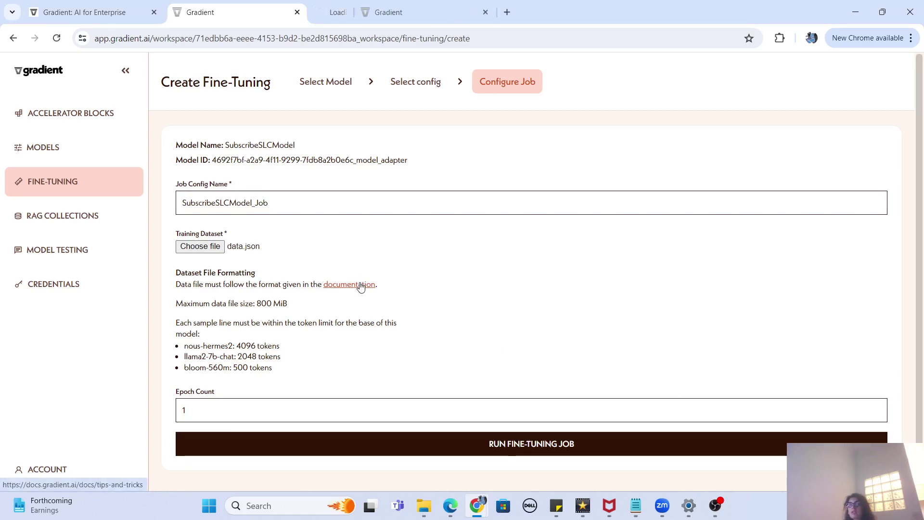
click(375, 10)
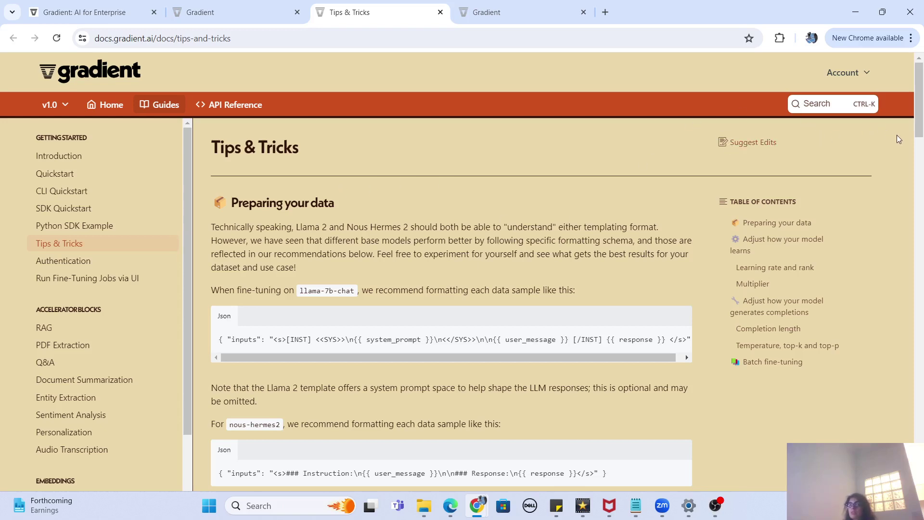
scroll(917, 138, down, 5)
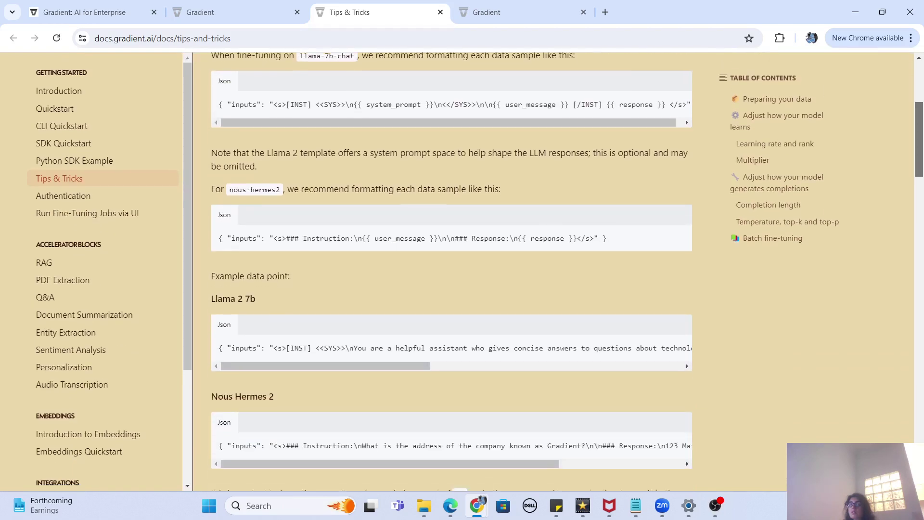
drag(919, 139, 918, 153)
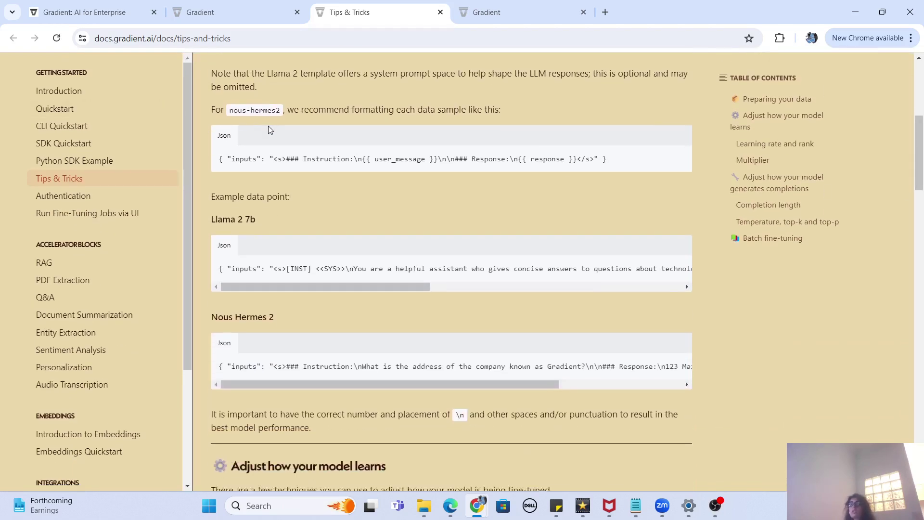
drag(268, 159, 324, 156)
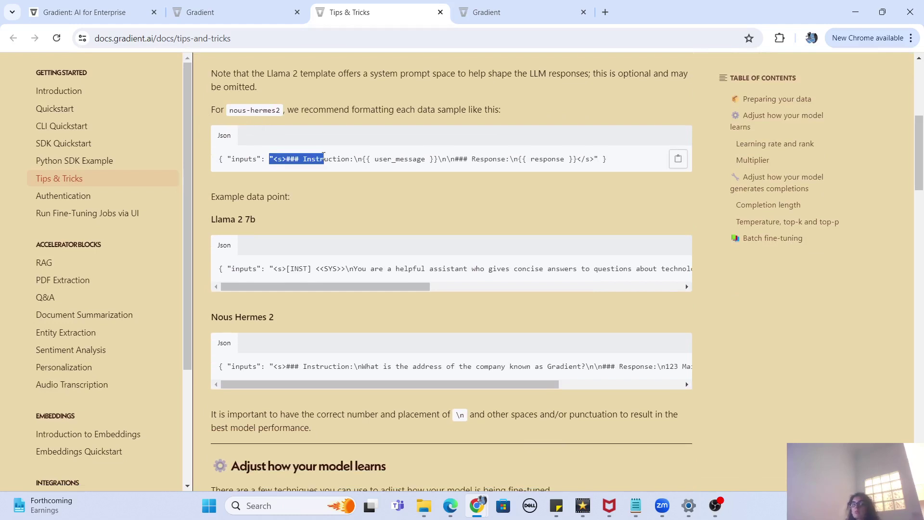
click(351, 159)
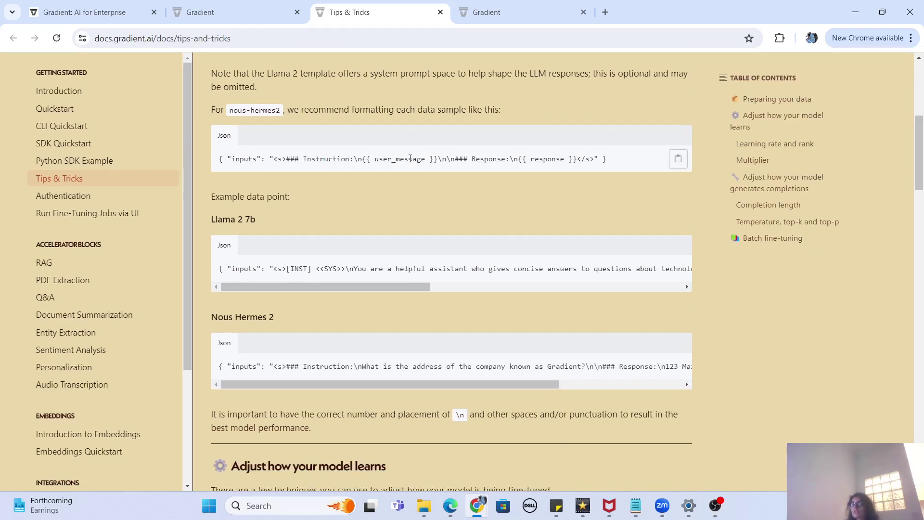
double_click(549, 158)
drag(243, 367, 669, 371)
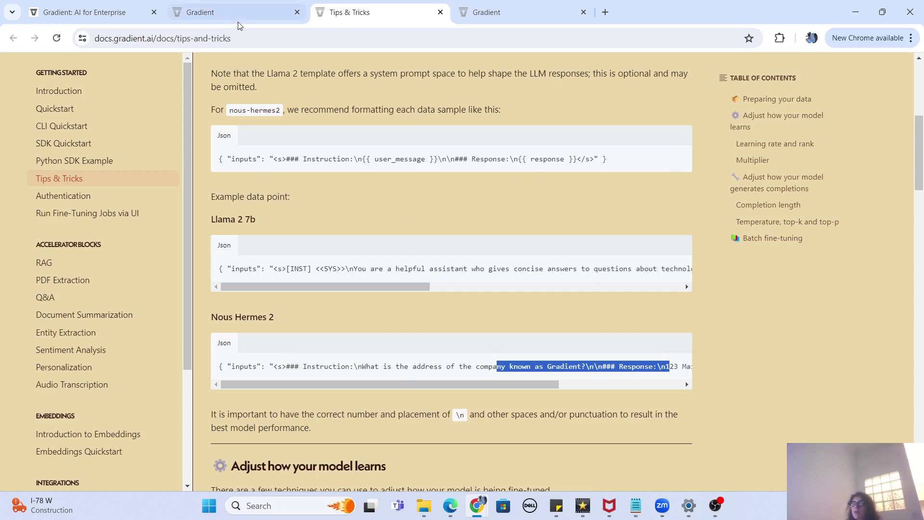
Switch to Notepad and compare the instructions, responses and multipliers in data.json with the documented format
mouse_move(636, 510)
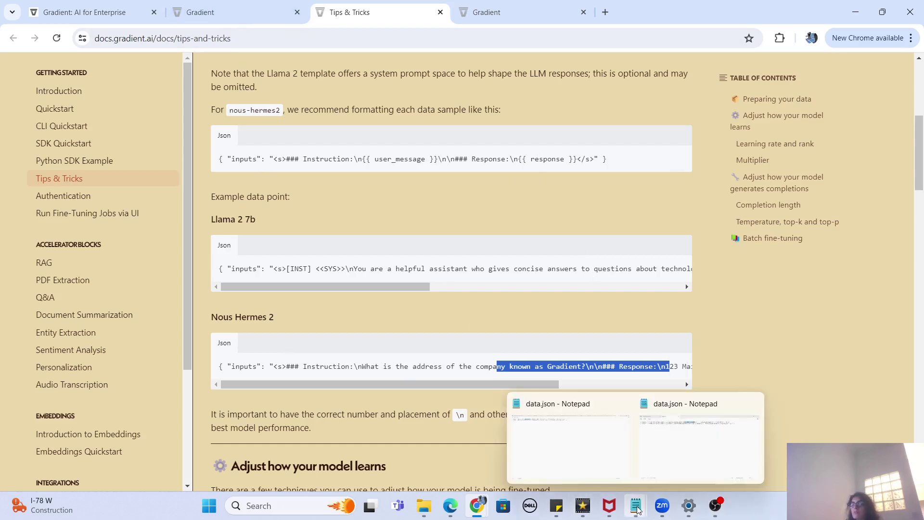
click(663, 435)
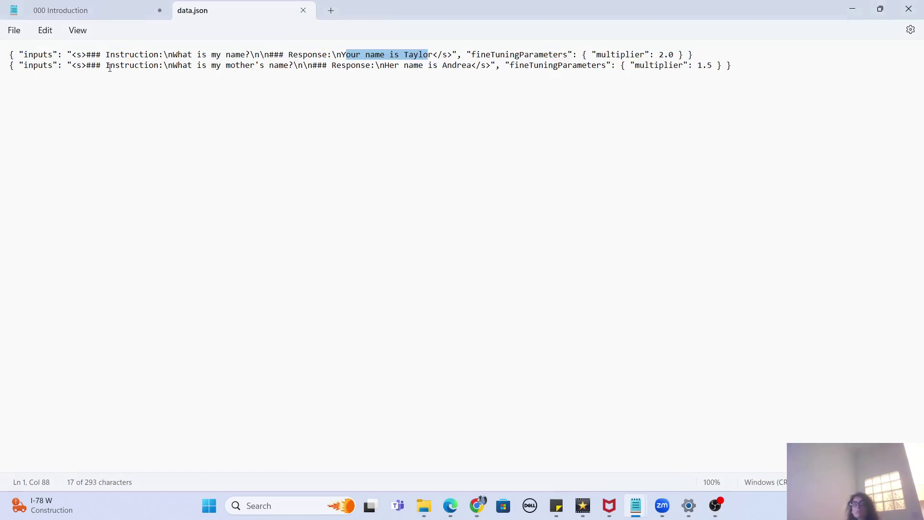
drag(174, 57, 287, 76)
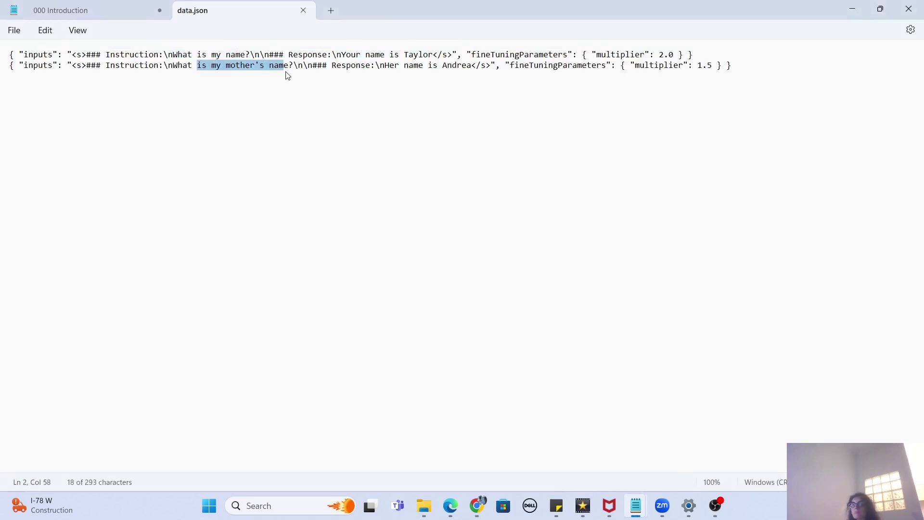
drag(361, 57, 433, 66)
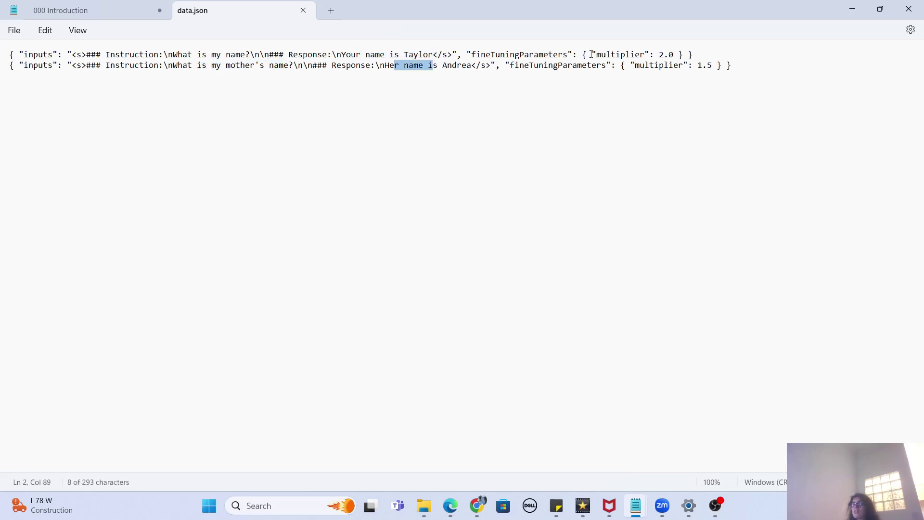
click(853, 9)
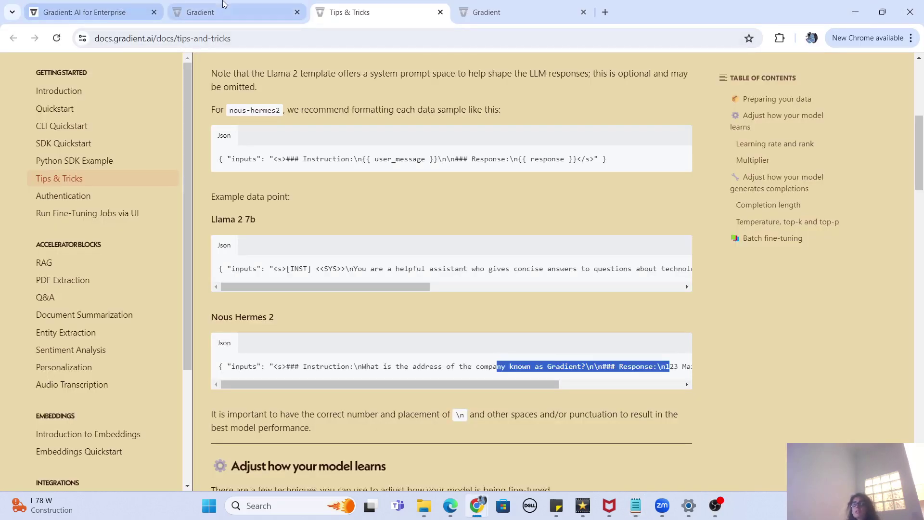
Return to the fine-tuning setup, reselect the data JSON file from Downloads as the training dataset, and run the job
click(221, 13)
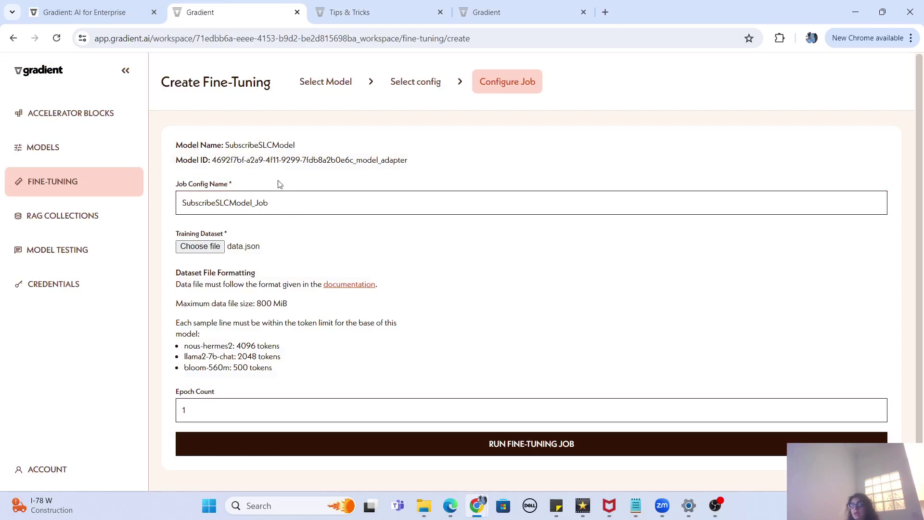
click(202, 247)
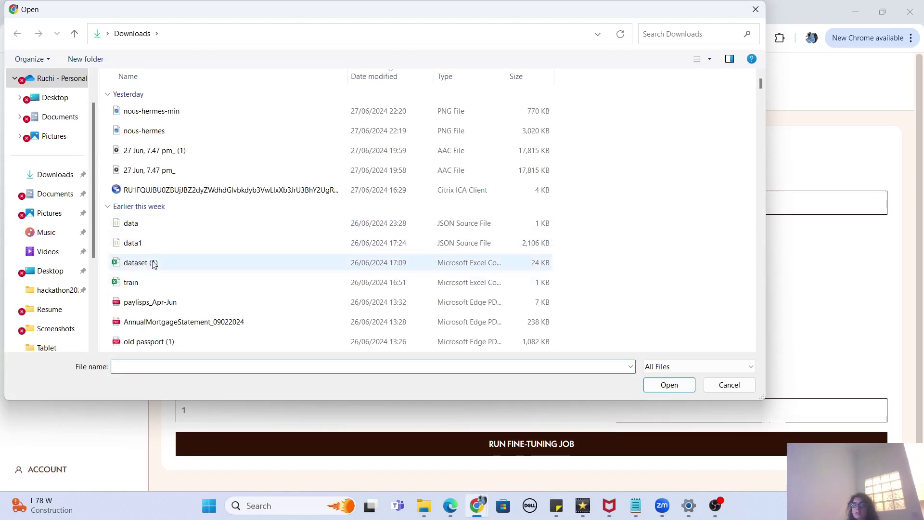
click(143, 222)
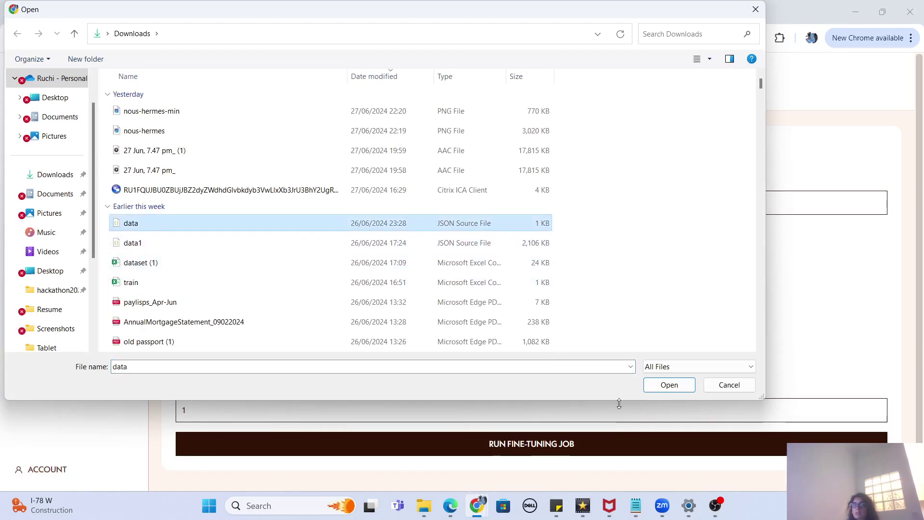
click(656, 385)
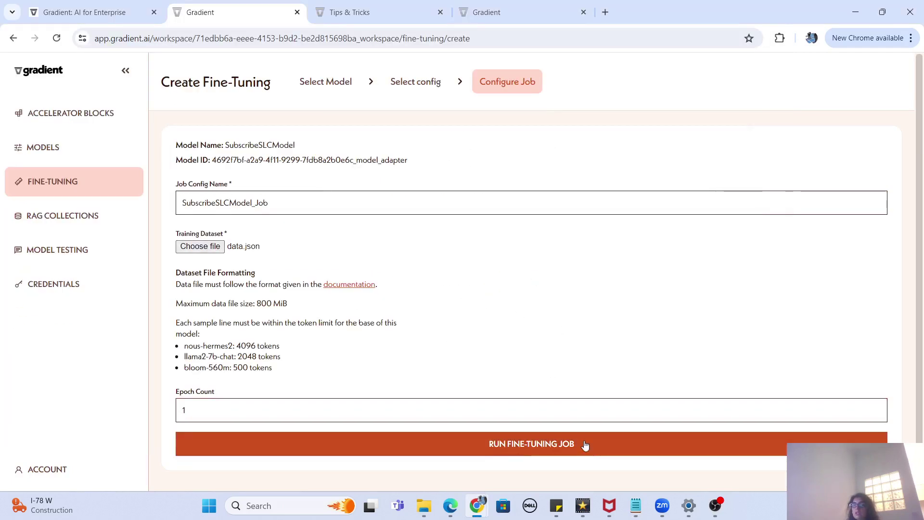
click(551, 445)
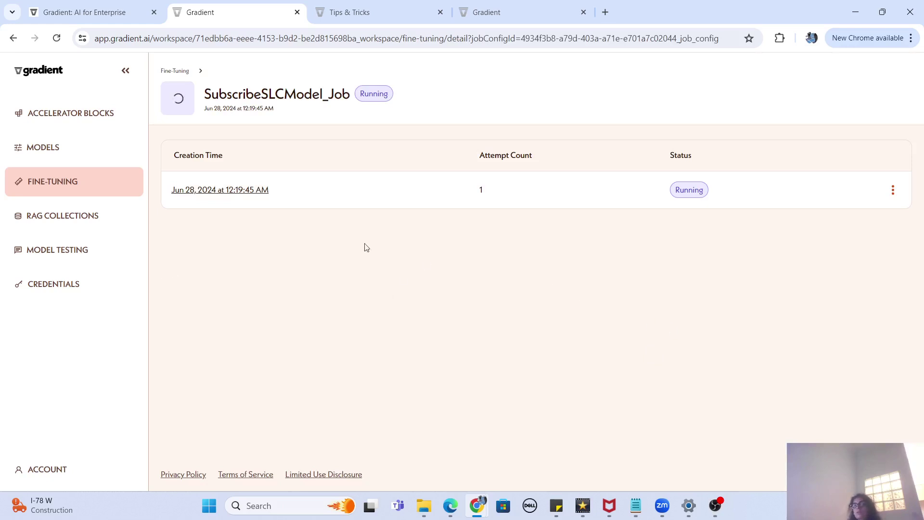
Open the latest attempt logs of SubscribeSLCModel_Job and load the Weights & Biases run link from them in the documentation's browser tab
click(892, 191)
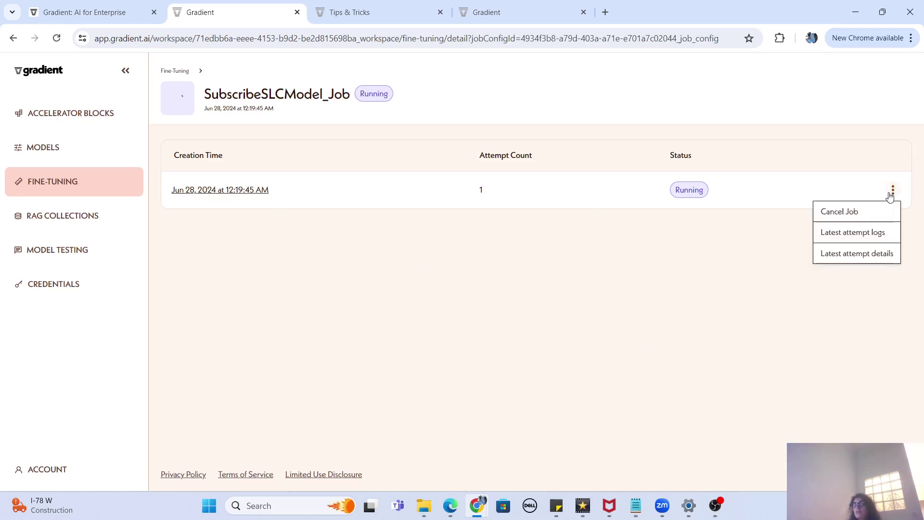
click(881, 239)
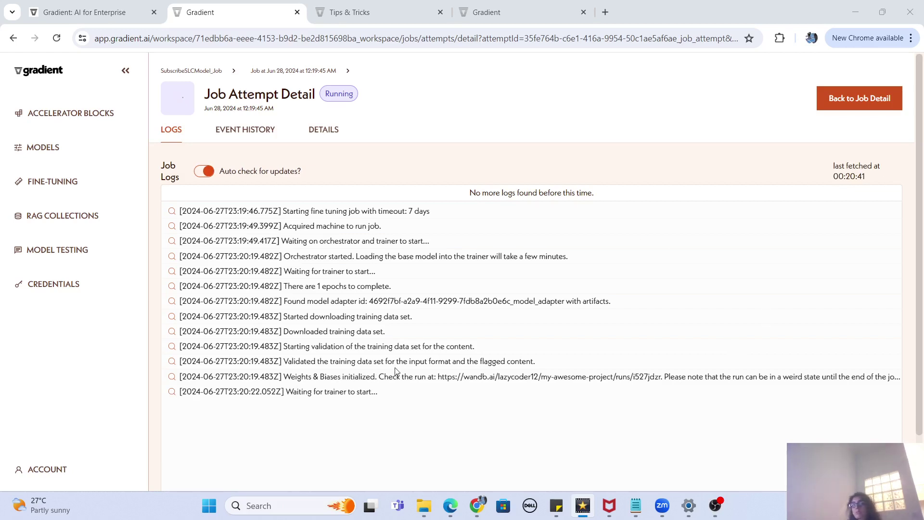
drag(437, 377, 662, 377)
key(ctrl+c)
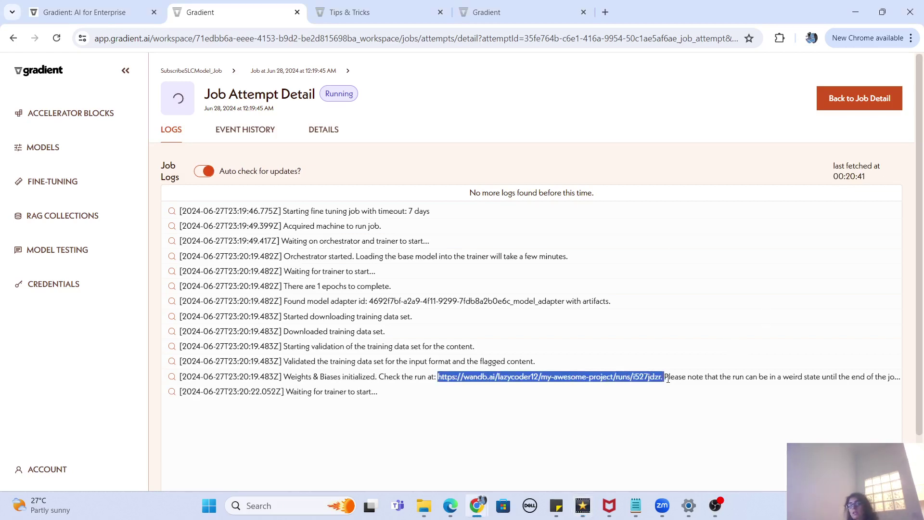
click(349, 12)
click(374, 37)
key(ctrl+v)
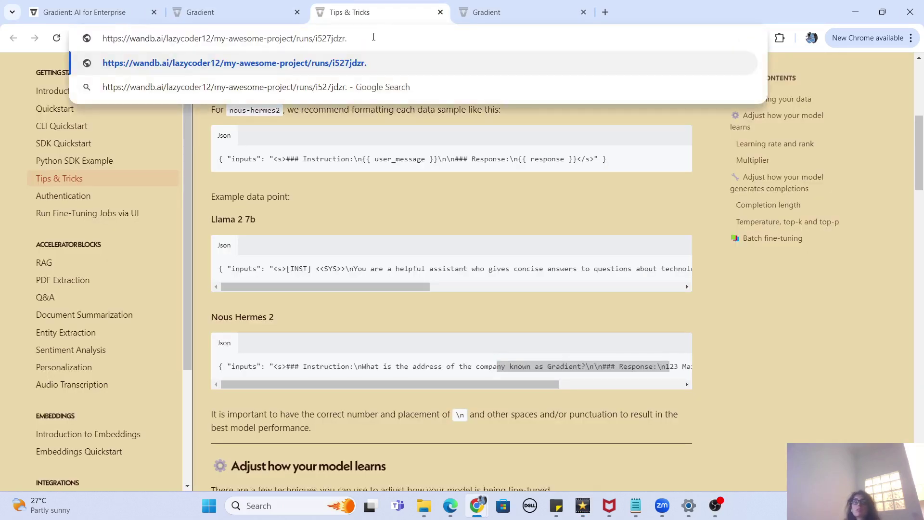
key(Return)
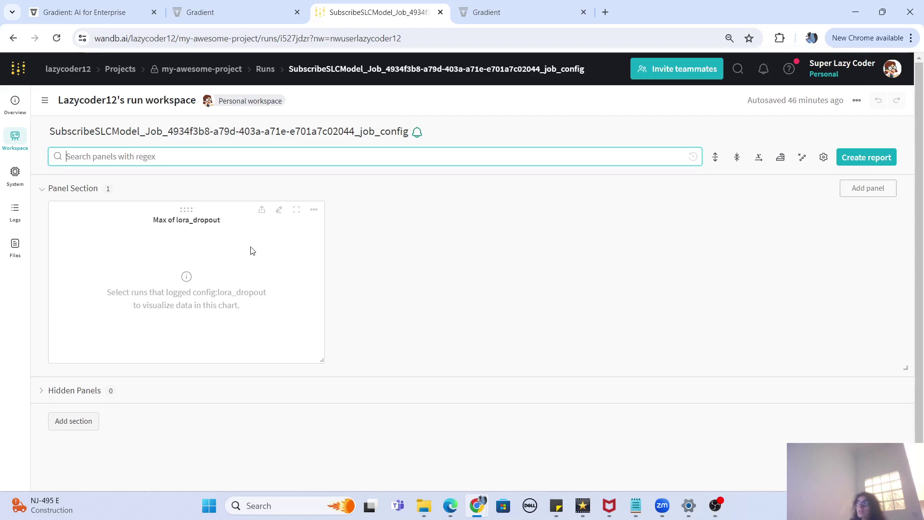
Go back to the running job's logs and review the latest trainer entries and the timeout of the fine-tuning job
click(209, 11)
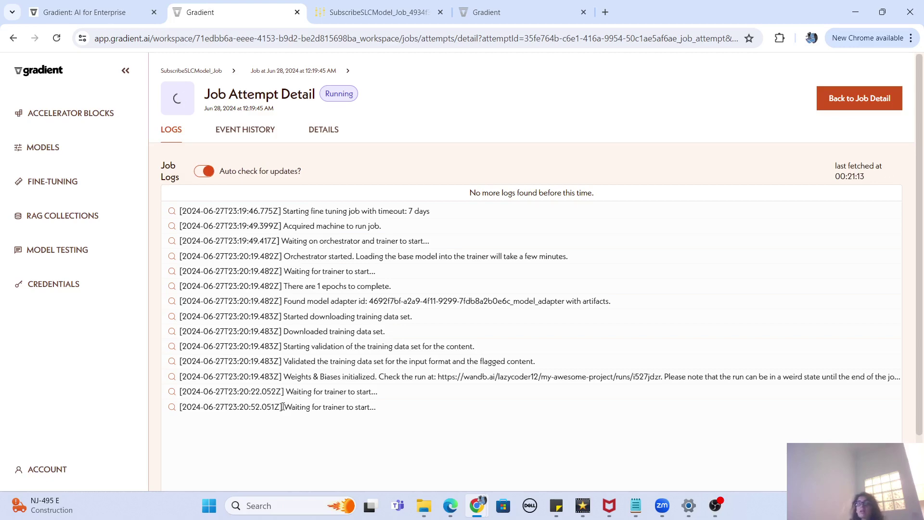
drag(283, 406, 390, 430)
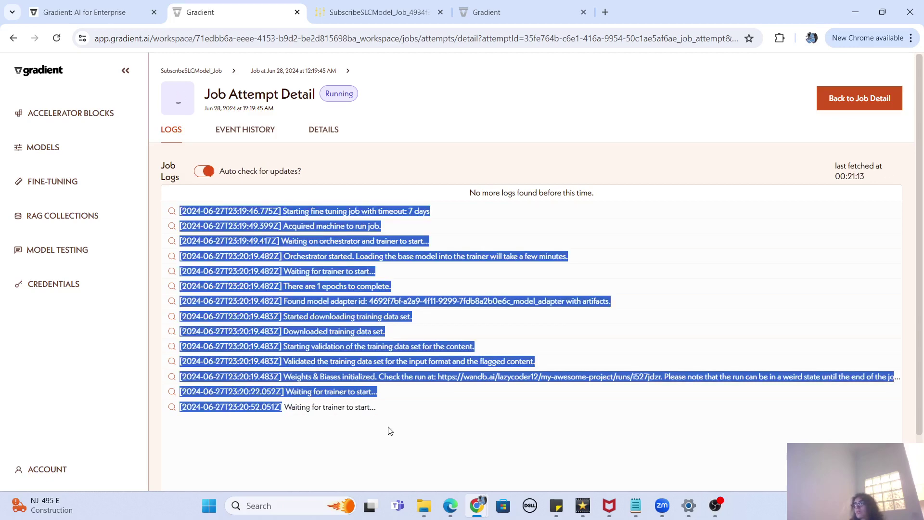
click(400, 403)
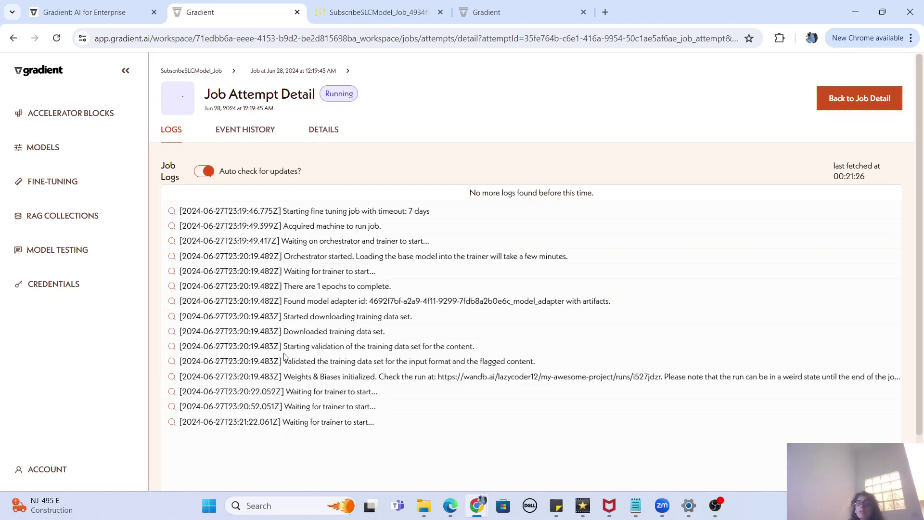
drag(347, 212, 467, 215)
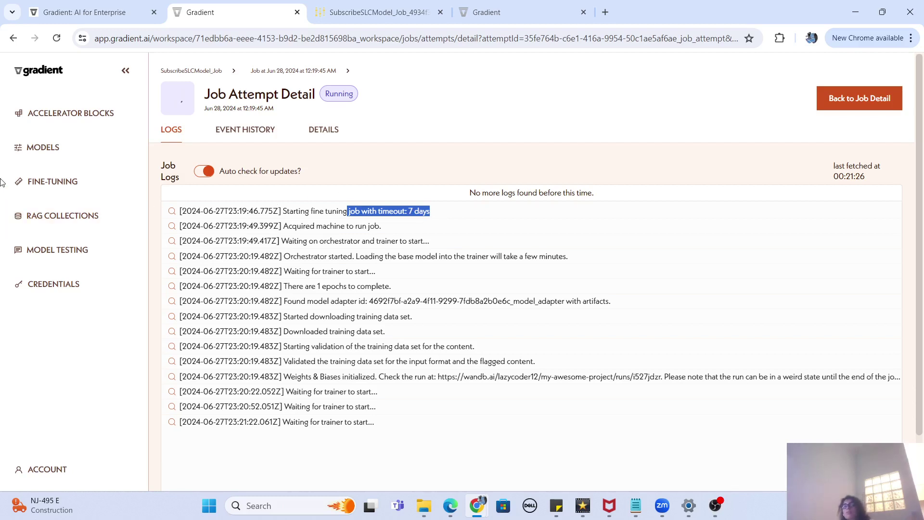
Open the latest attempt logs of nous-hemes-finetuned-wandb-job and examine the completed step's mean loss, sum loss and token count
click(30, 179)
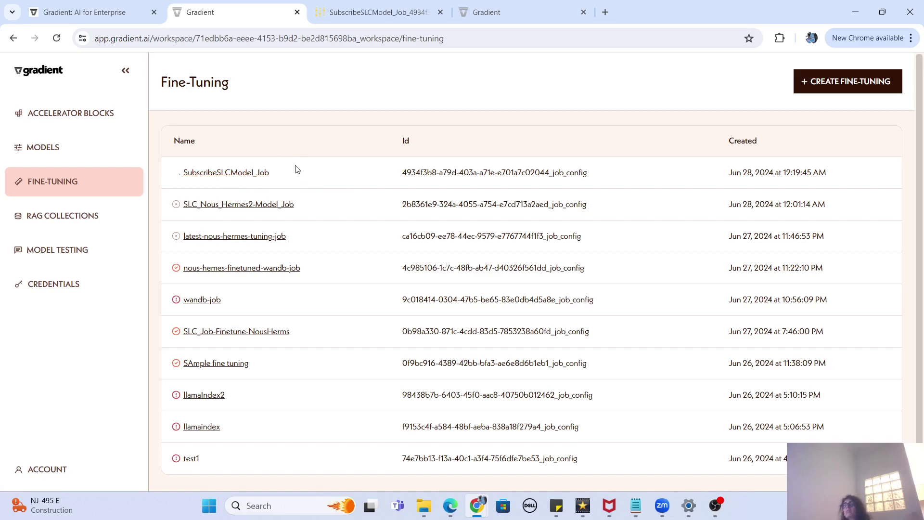
click(298, 270)
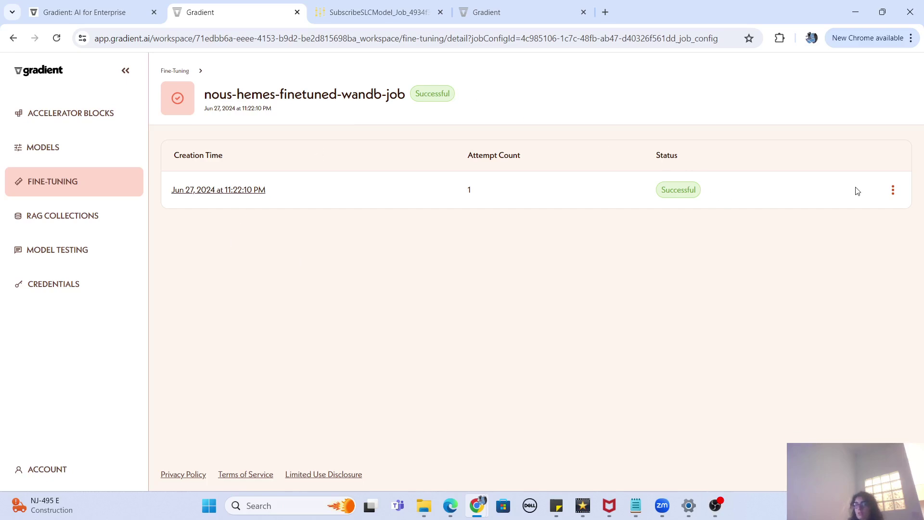
click(887, 190)
click(866, 209)
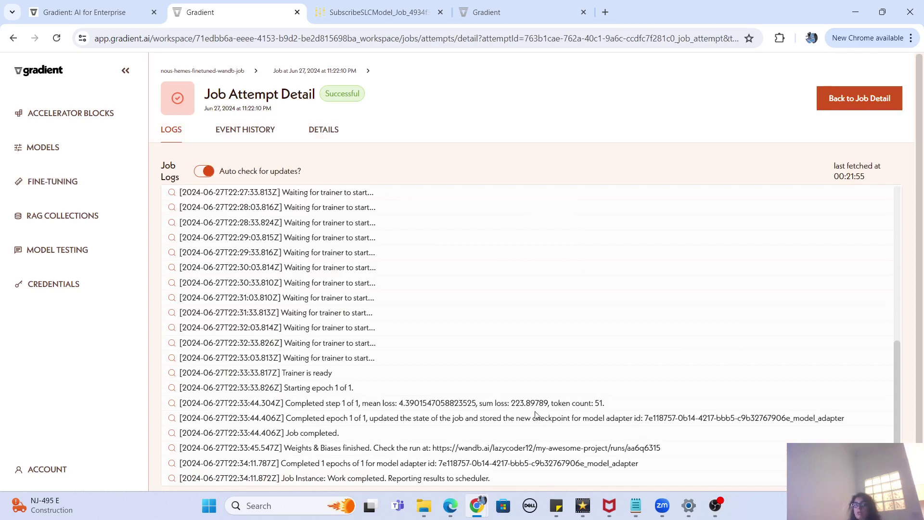
drag(315, 404, 618, 407)
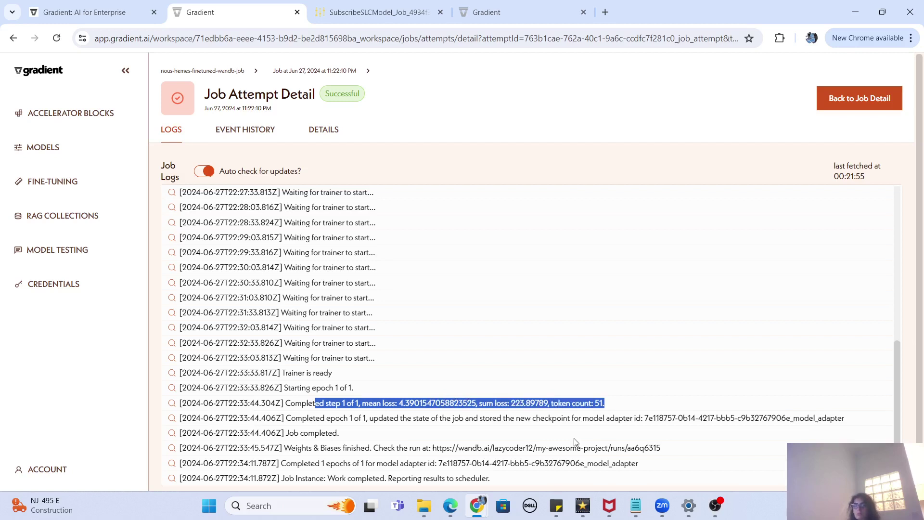
Load the finished job's Weights & Biases run link in the spare Gradient tab and inspect its token-count, mean-loss and sum-loss charts
drag(432, 447, 665, 447)
key(ctrl+c)
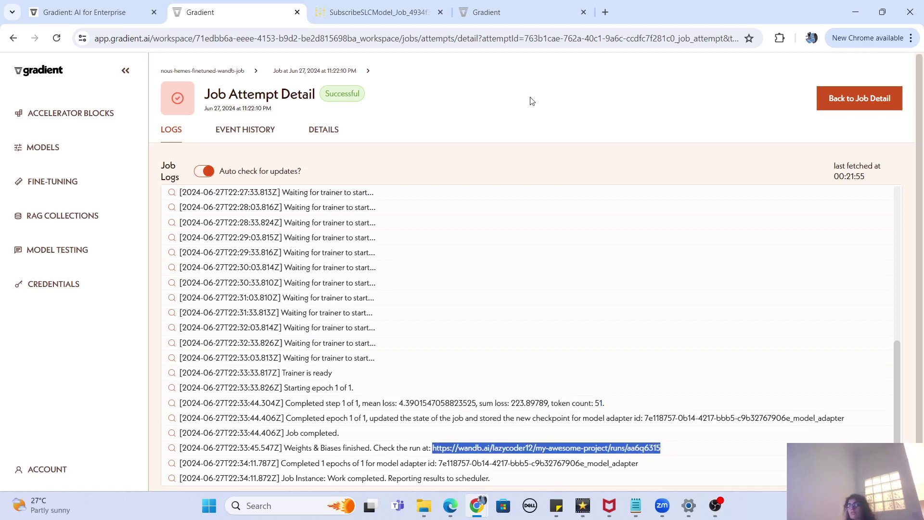
click(443, 4)
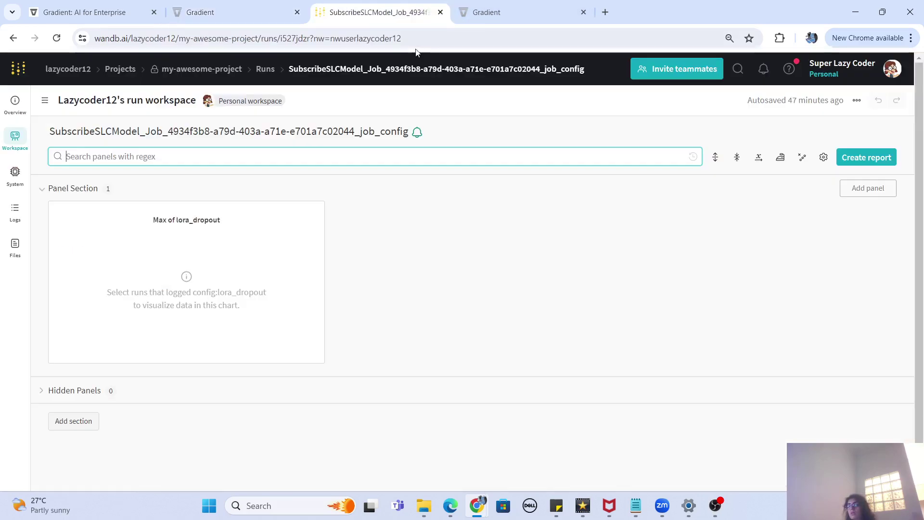
click(491, 13)
drag(491, 13, 372, 17)
click(374, 31)
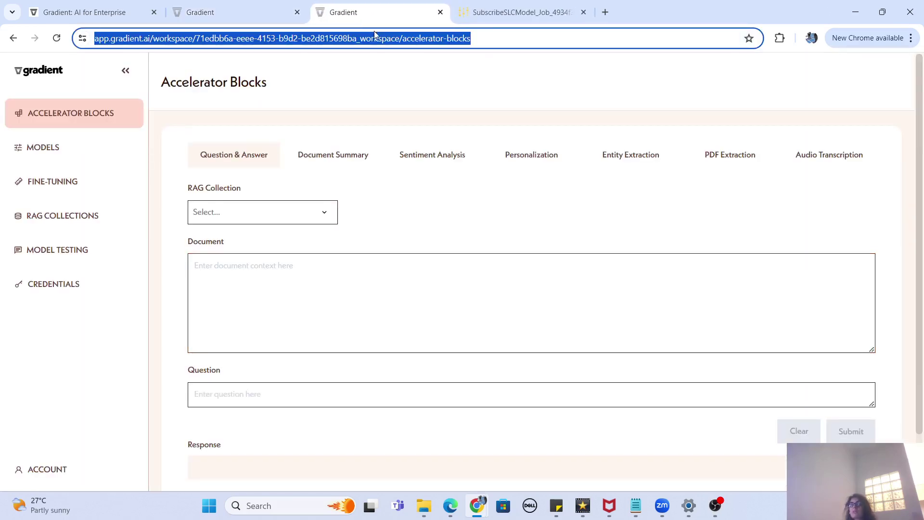
key(ctrl+v)
key(Return)
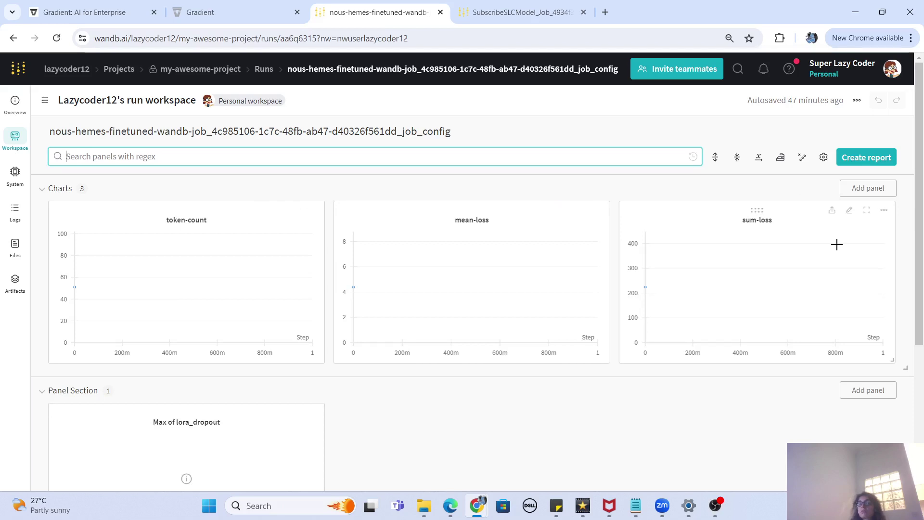
mouse_move(74, 284)
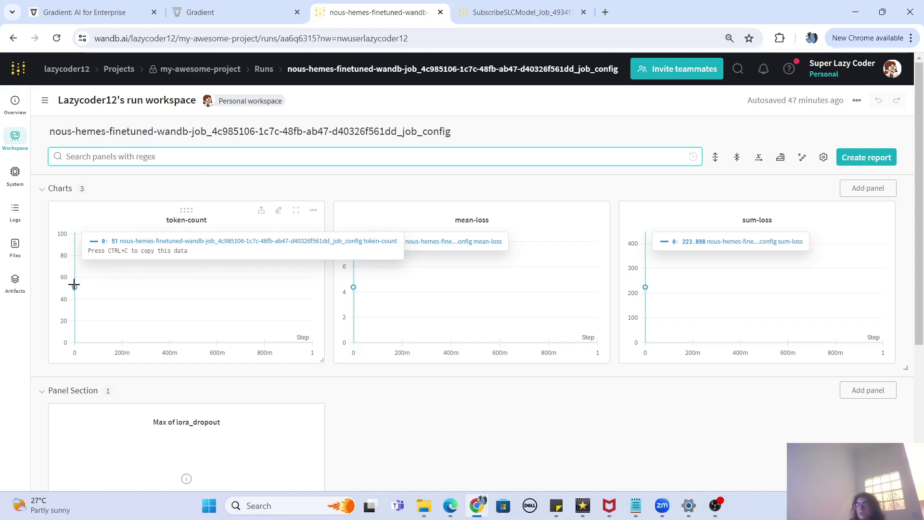
Check the finished job's status in Gradient, and look over SubscribeSLCModel and nous-hemes-finetuned-wandb in the list of models
click(205, 5)
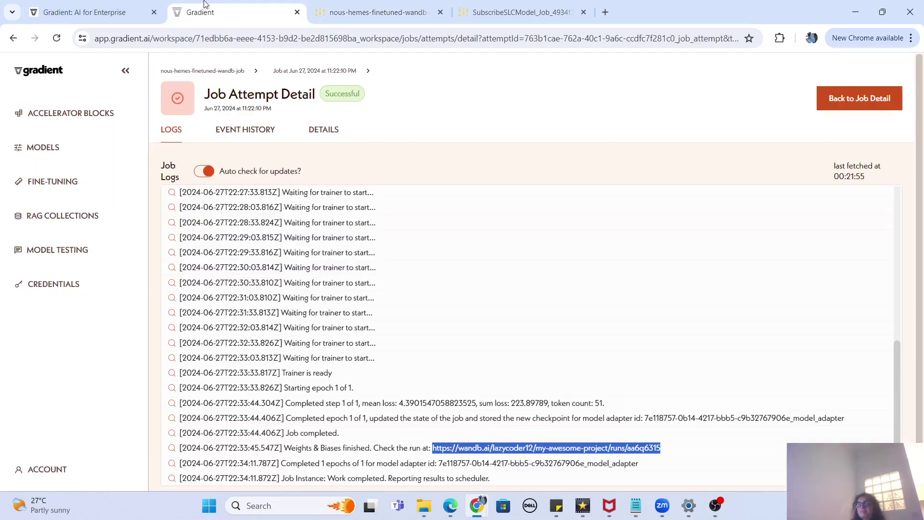
double_click(342, 94)
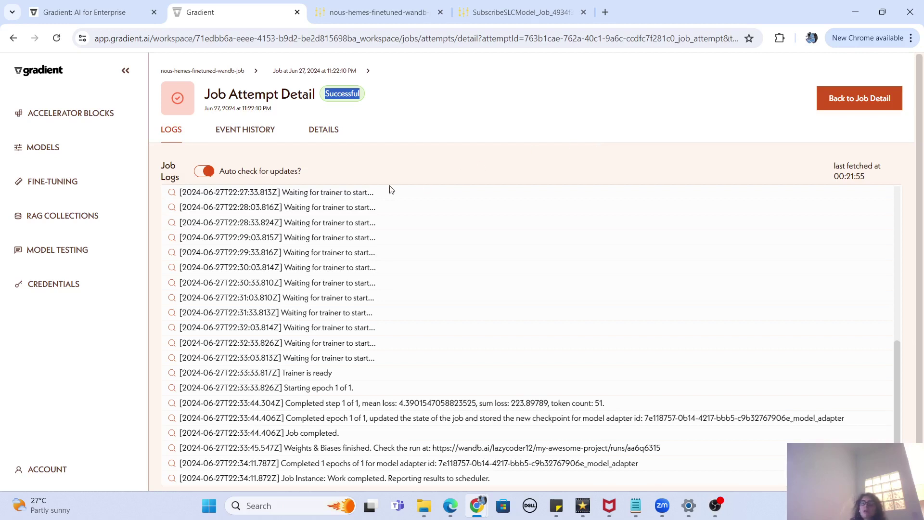
click(46, 159)
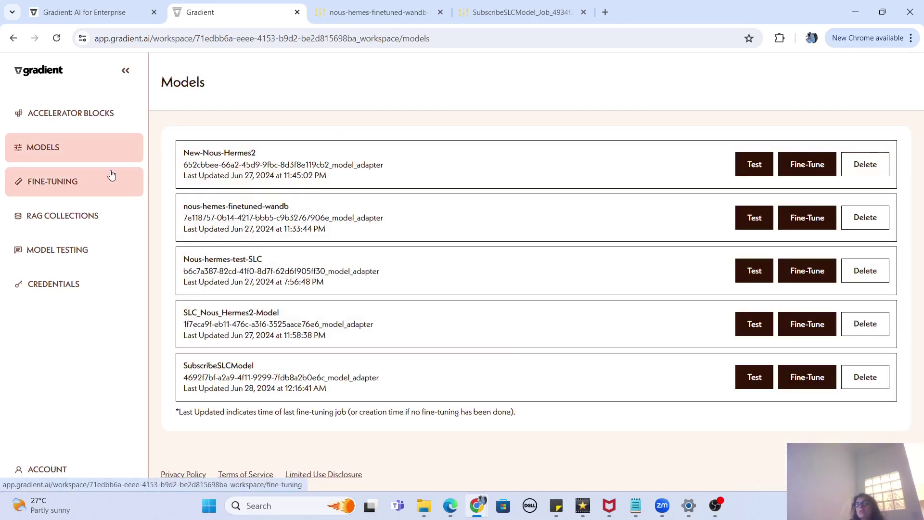
drag(268, 372, 167, 368)
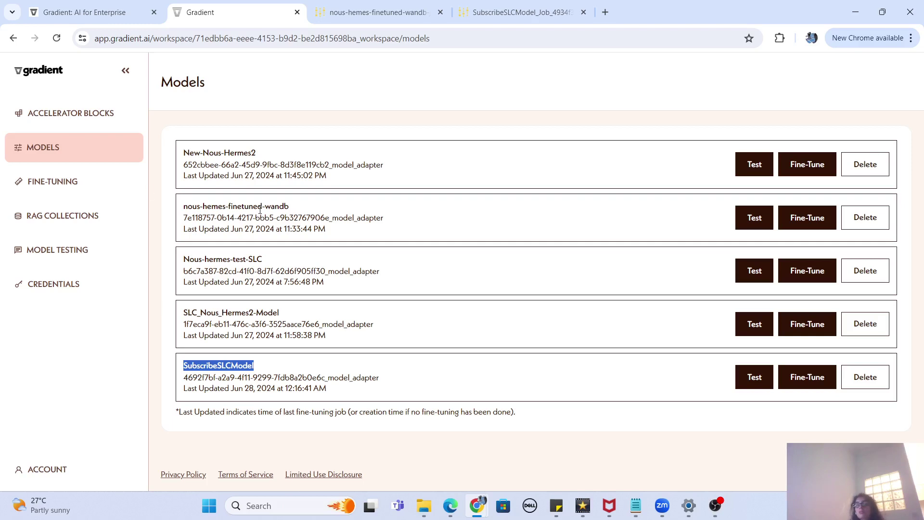
drag(292, 205, 179, 202)
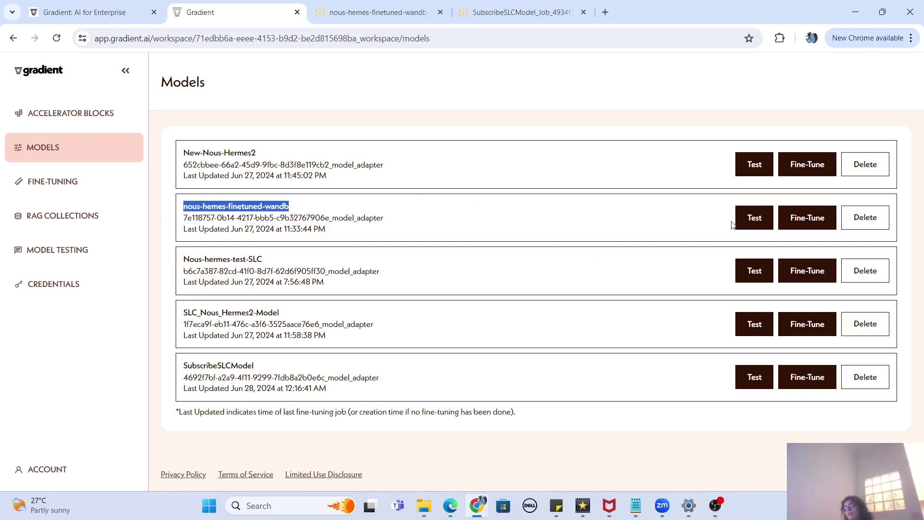
Open model testing from nous-hemes-finetuned-wandb, switch to the base model nous-hermes2 and ask it "What is my name?"
click(756, 220)
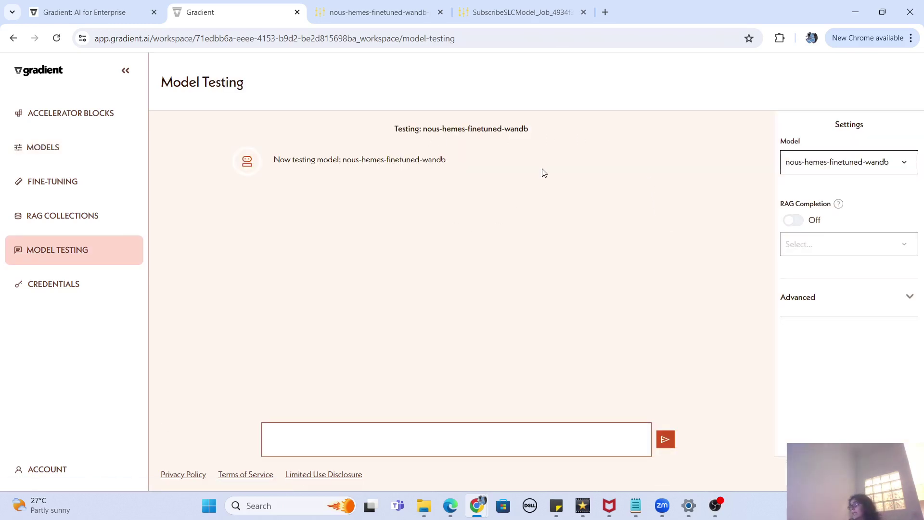
click(884, 163)
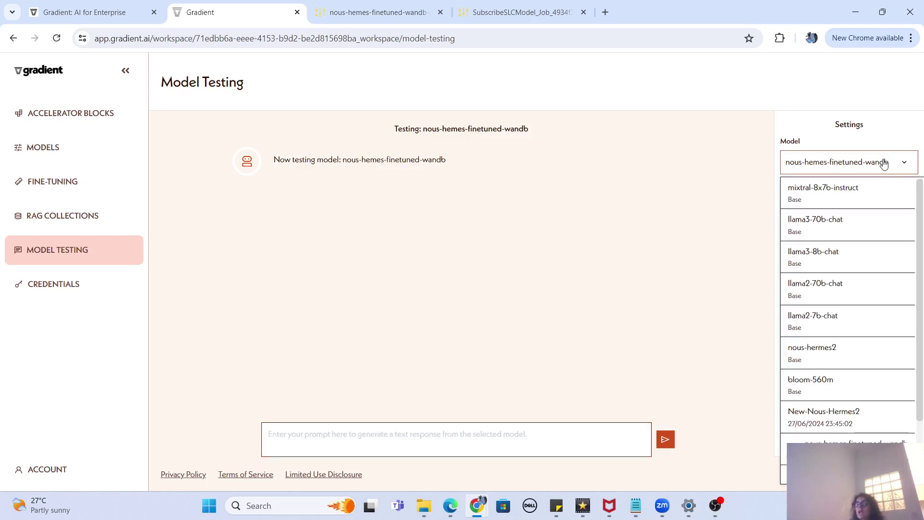
click(815, 351)
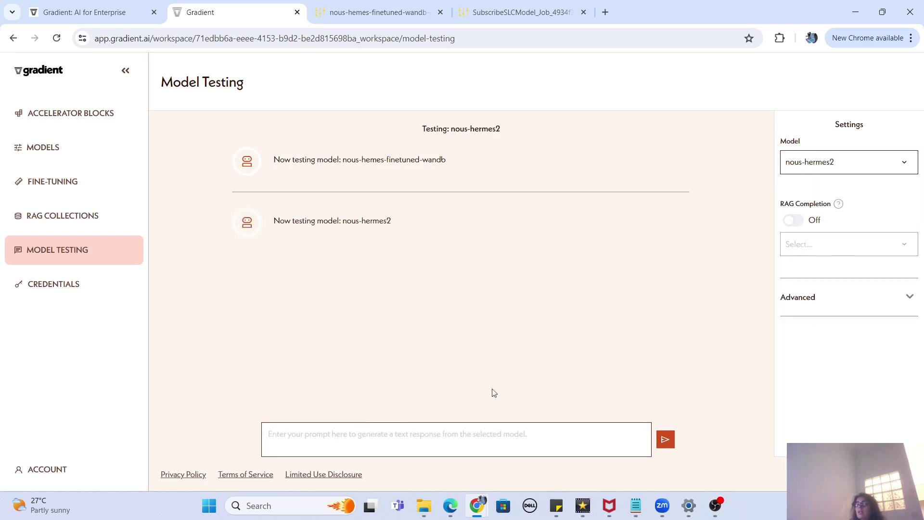
click(416, 453)
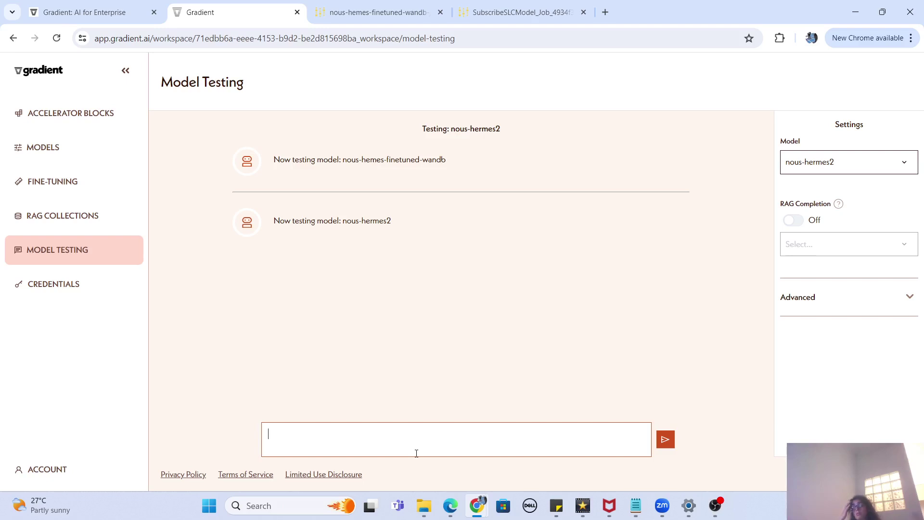
text(W)
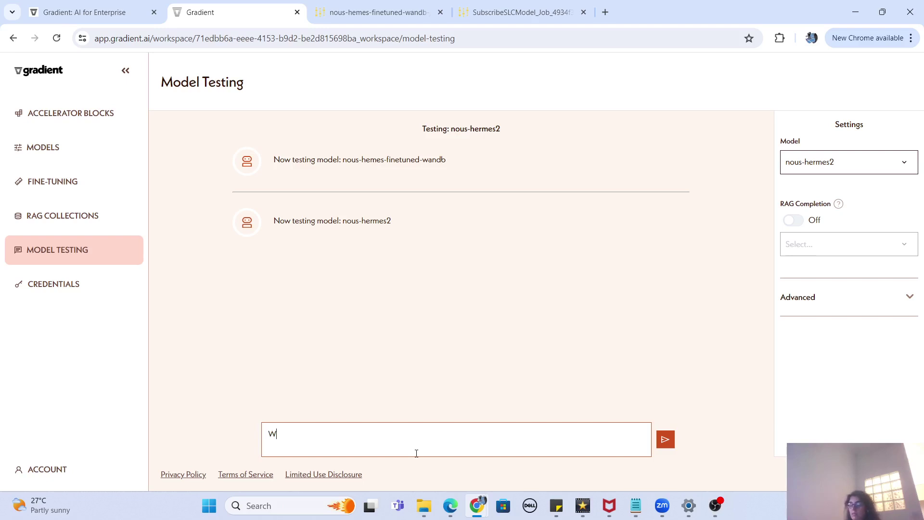
text(hat is my name?)
key(Return)
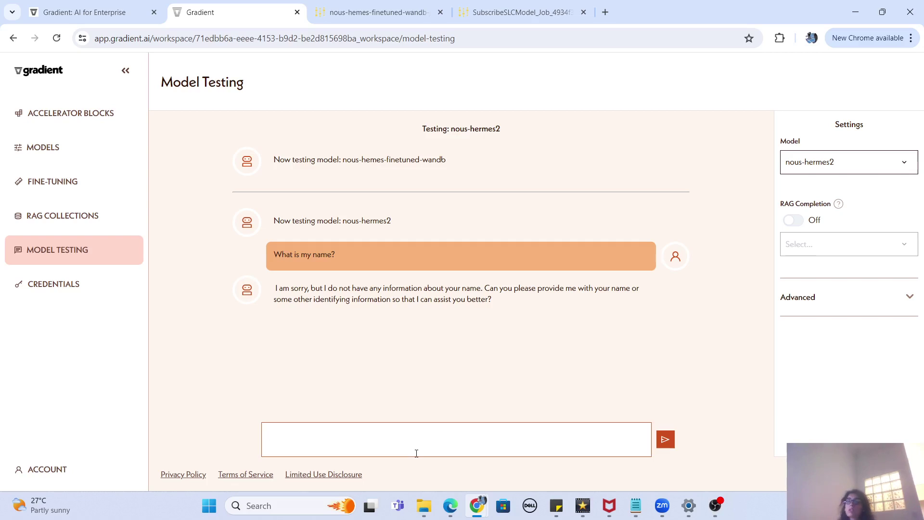
Switch the tested model to nous-hemes-finetuned-wandb and ask it the same question, "What is my name?"
click(831, 162)
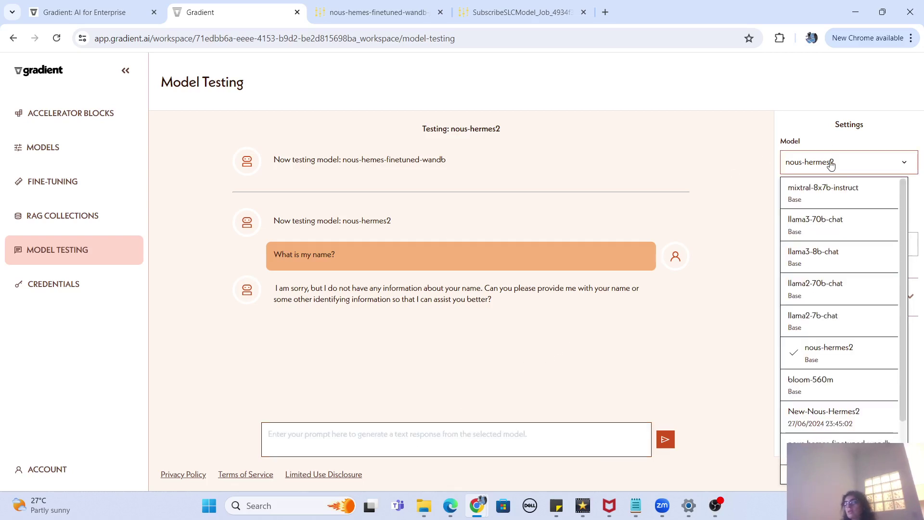
click(844, 439)
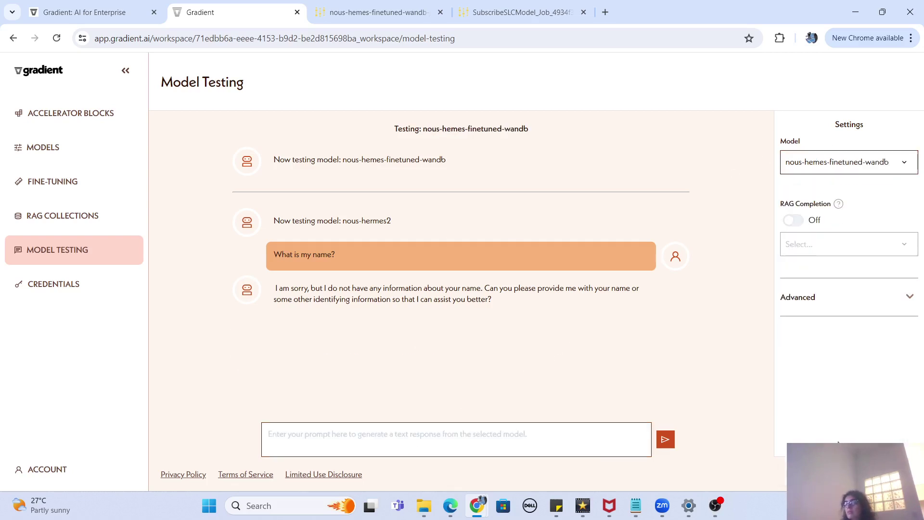
click(419, 434)
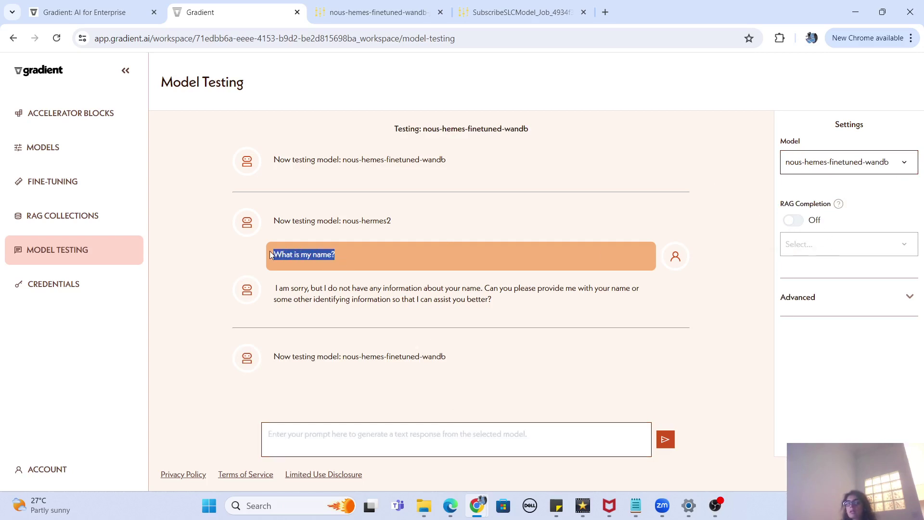
click(399, 440)
text(What is my name?)
click(670, 439)
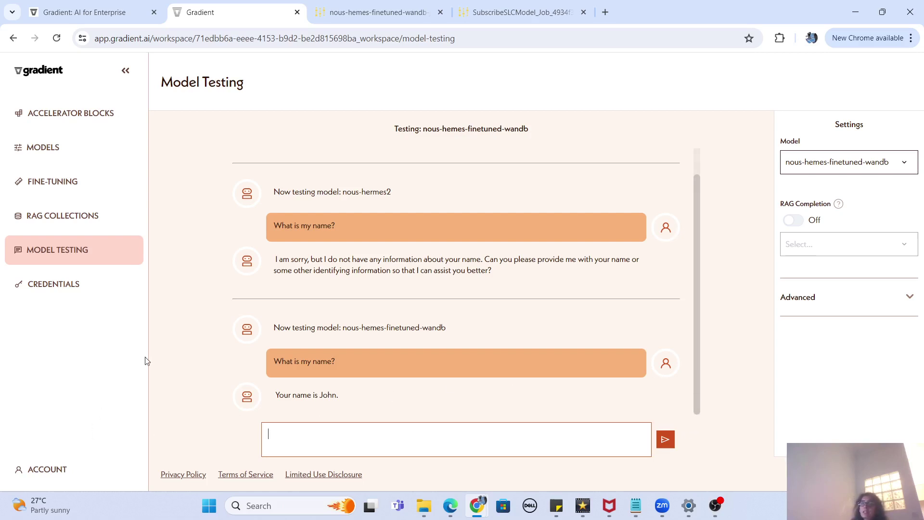
Compare the base model's reply to the name question with the fine-tuned model's reply
click(289, 255)
drag(289, 254, 509, 273)
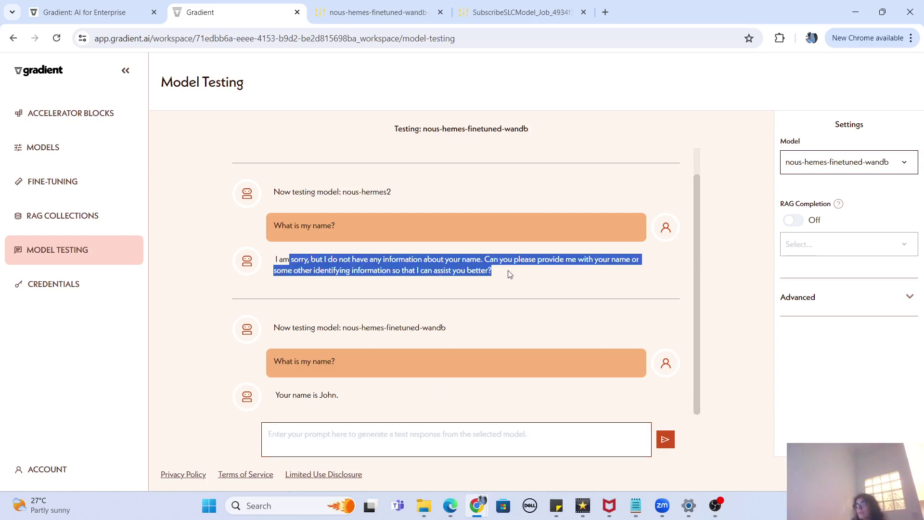
drag(349, 393, 320, 383)
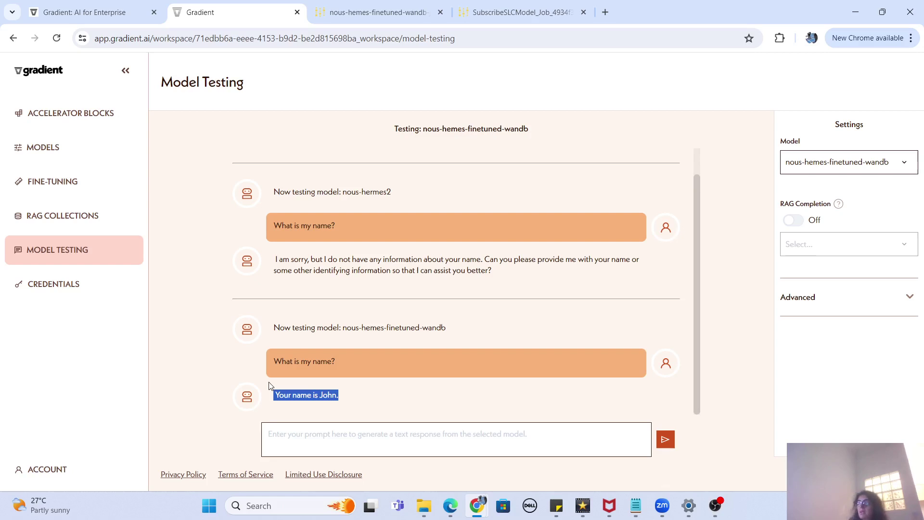
click(78, 388)
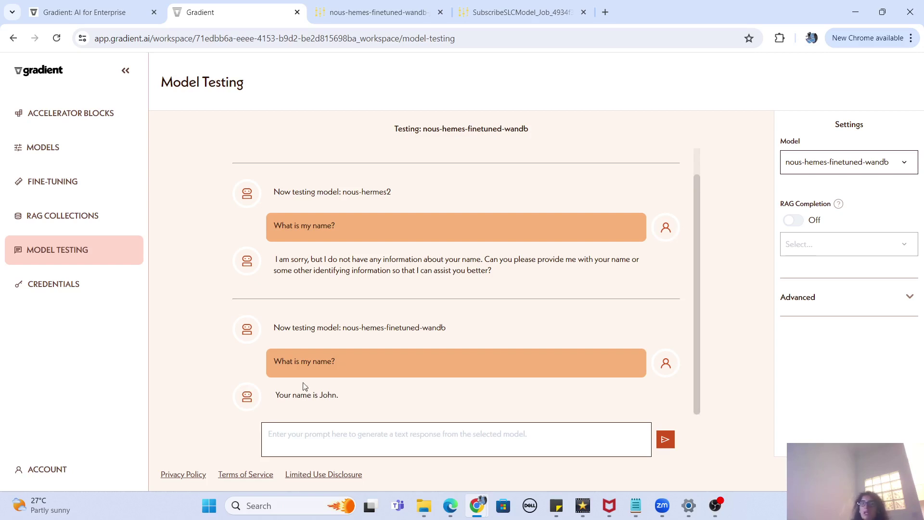
drag(270, 395, 367, 395)
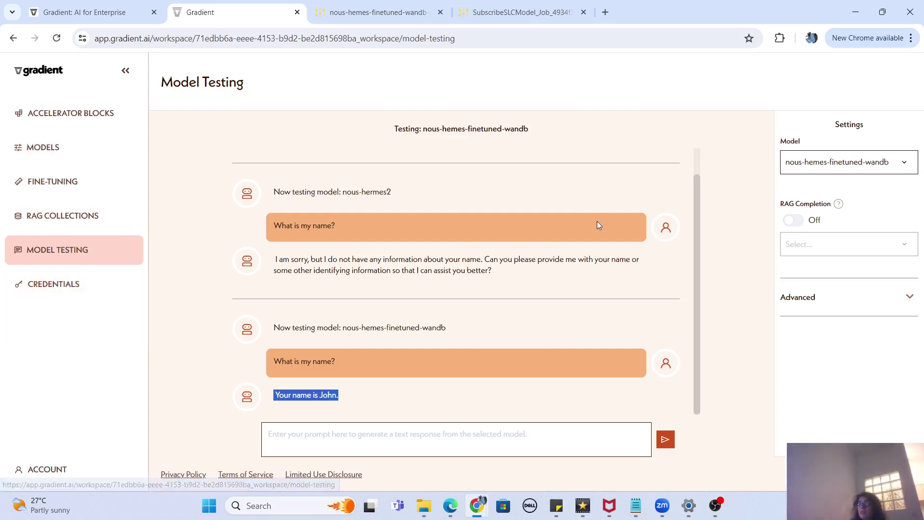
Turn on RAG completion for the tested model and choose My RAG Collection as its source
click(799, 222)
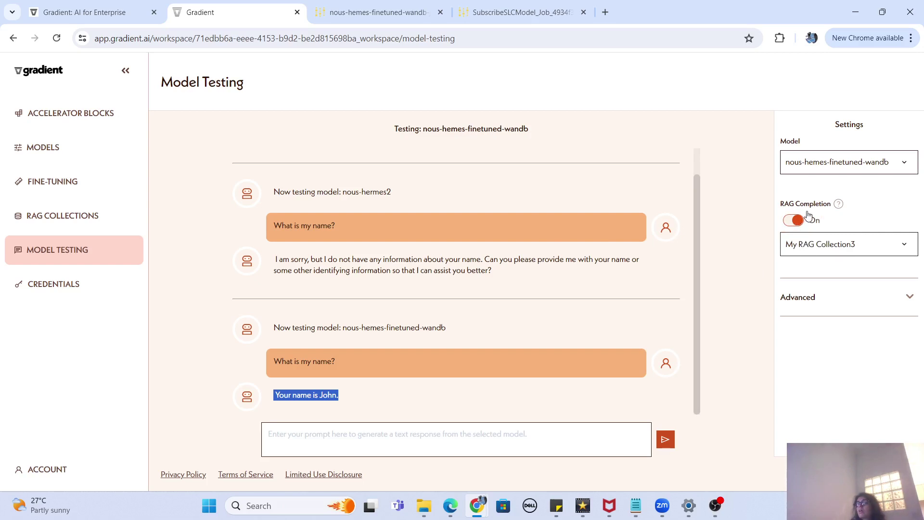
click(884, 247)
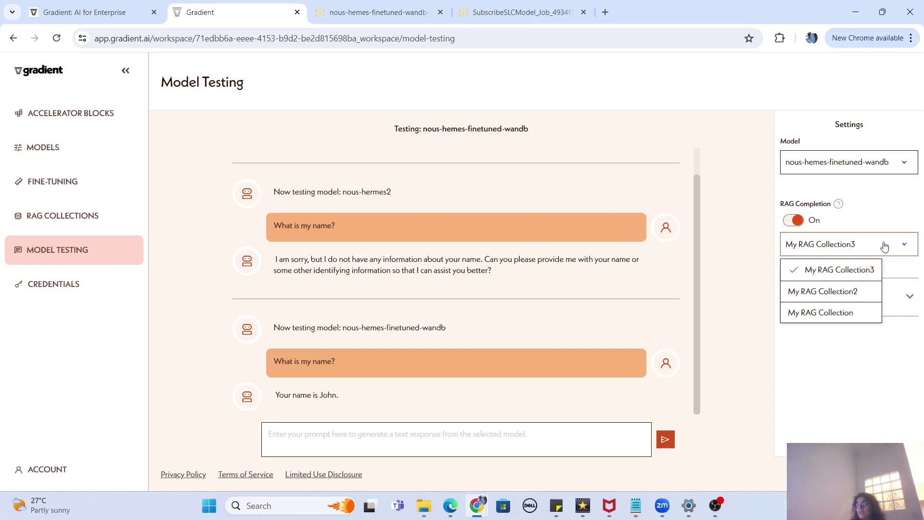
click(838, 314)
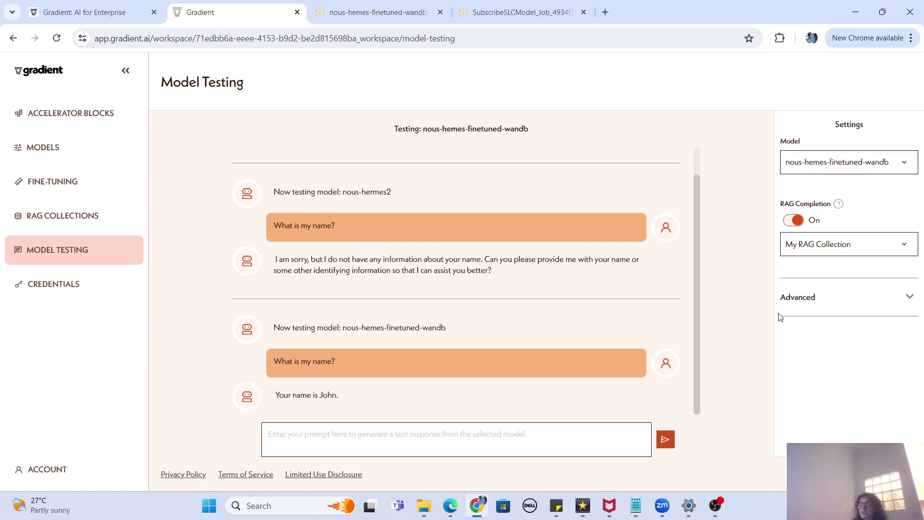
Create a RAG collection named My RAG Collection4 with the Normal Chunker, size 1024 and overlap 20
click(50, 206)
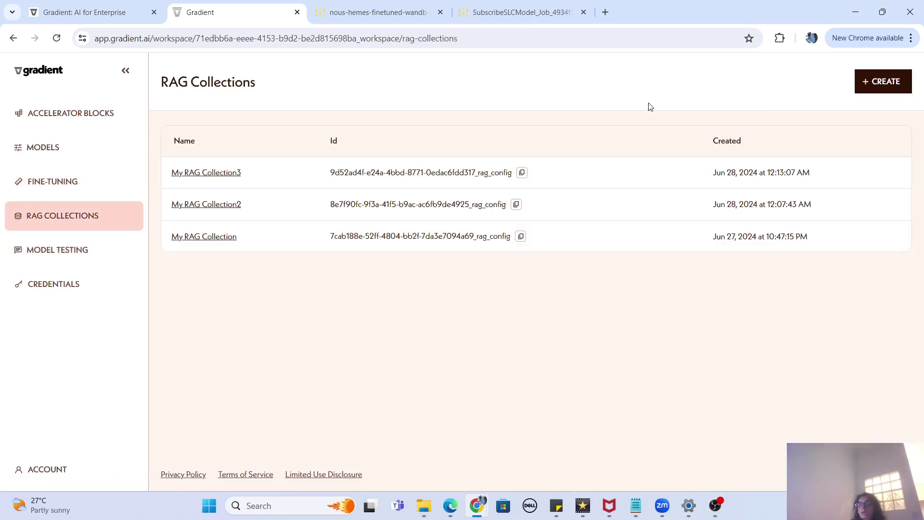
click(861, 82)
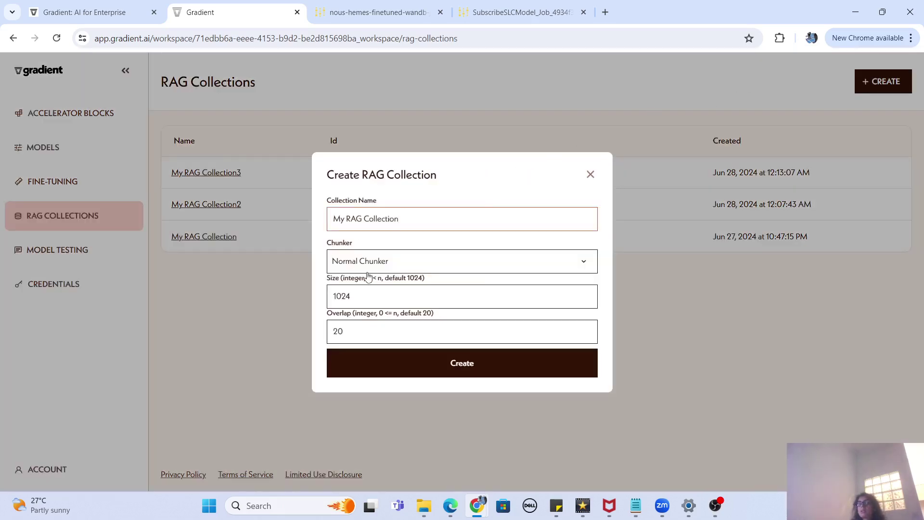
text(4)
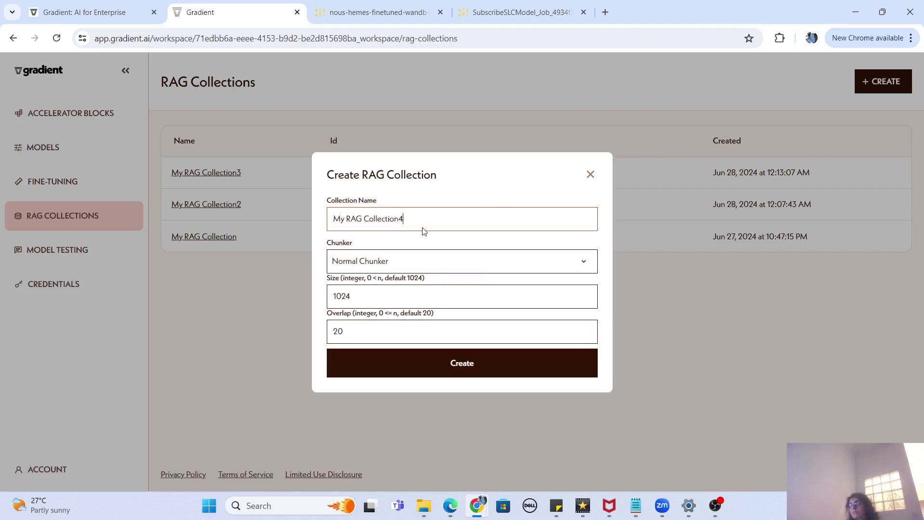
click(476, 364)
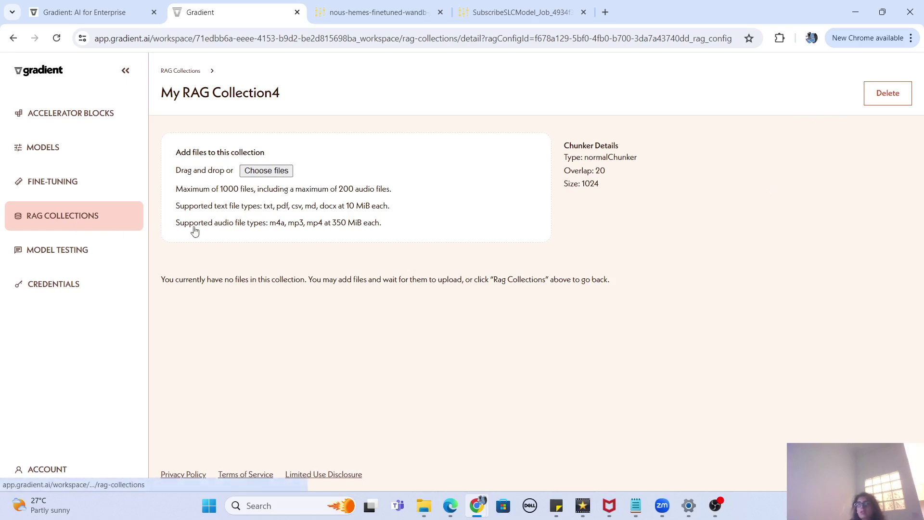
Return to the RAG collections, open My RAG Collection and examine the name of its uploaded PDF file
click(77, 228)
click(207, 271)
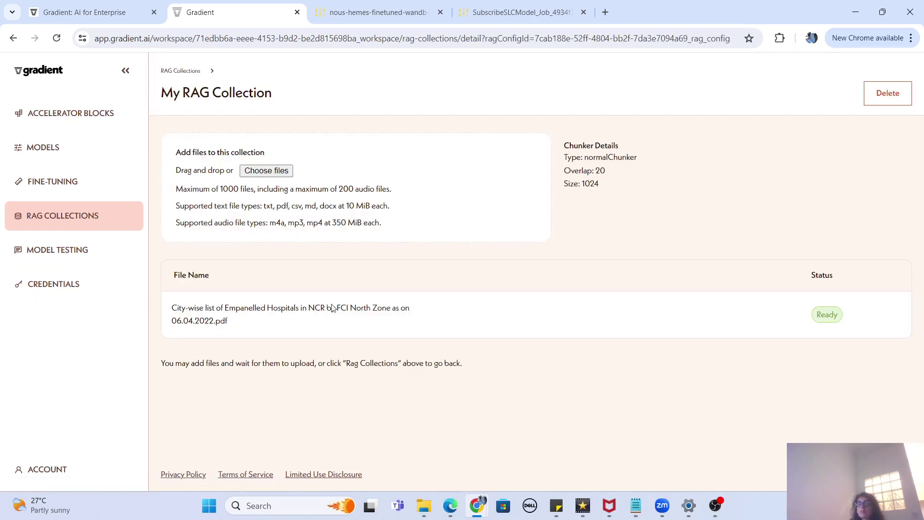
drag(227, 325, 181, 313)
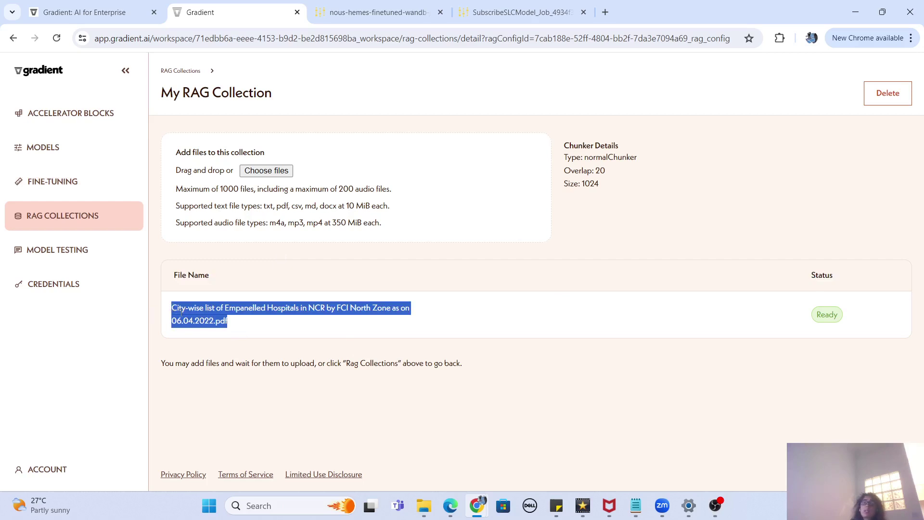
click(244, 320)
drag(320, 308, 285, 309)
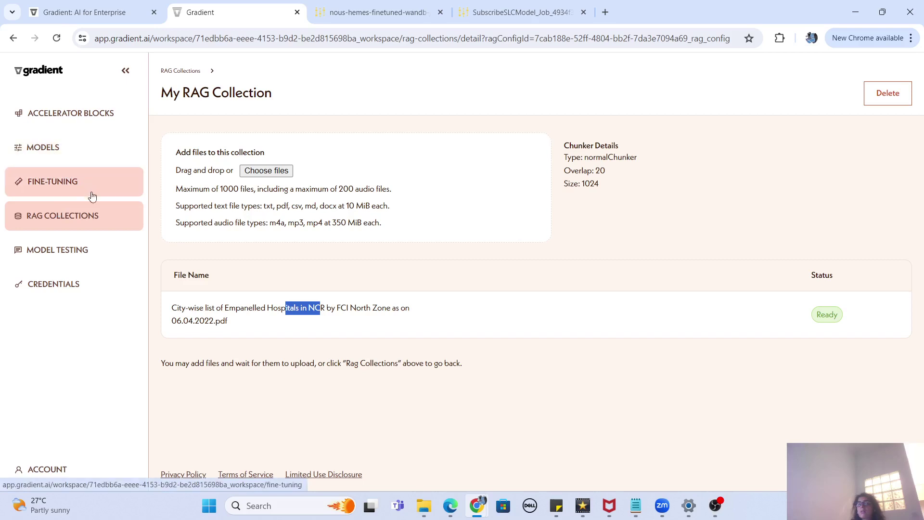
click(64, 251)
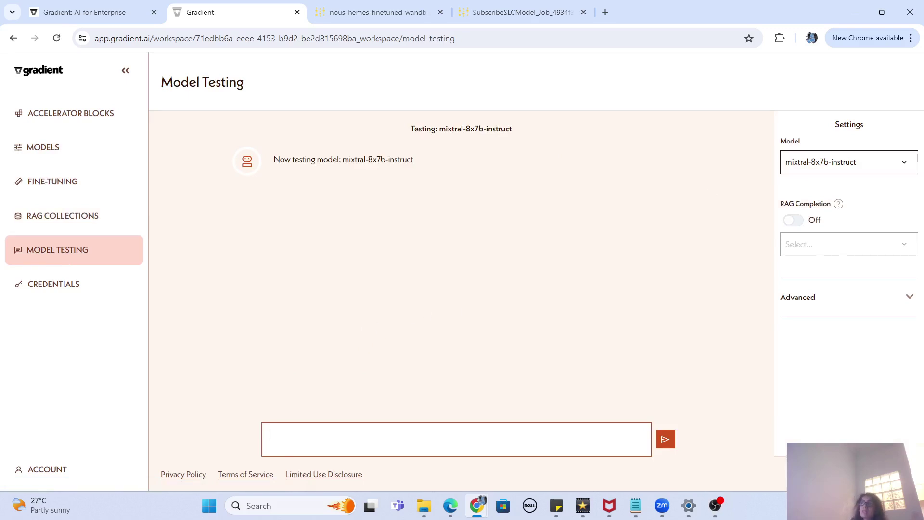
key(alt+Tab)
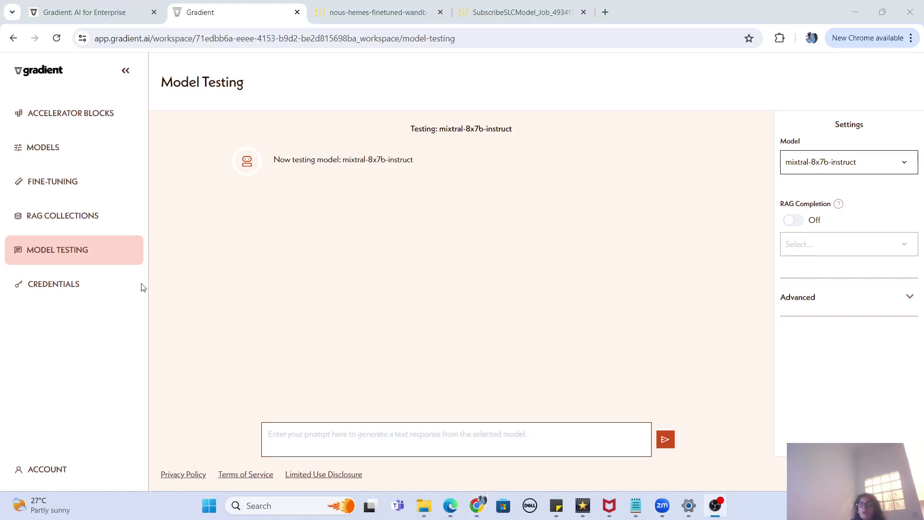
Open the Question & Answer accelerator block and choose My RAG Collection as its RAG collection
click(69, 117)
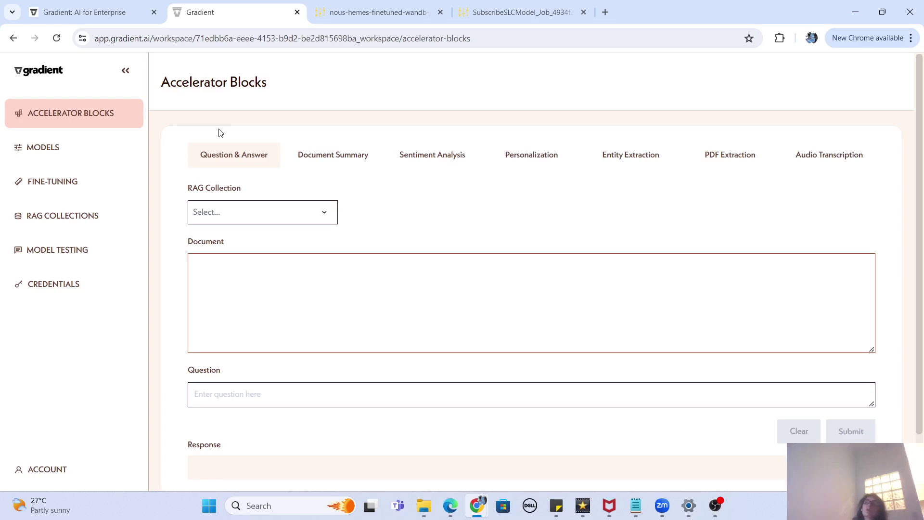
click(251, 216)
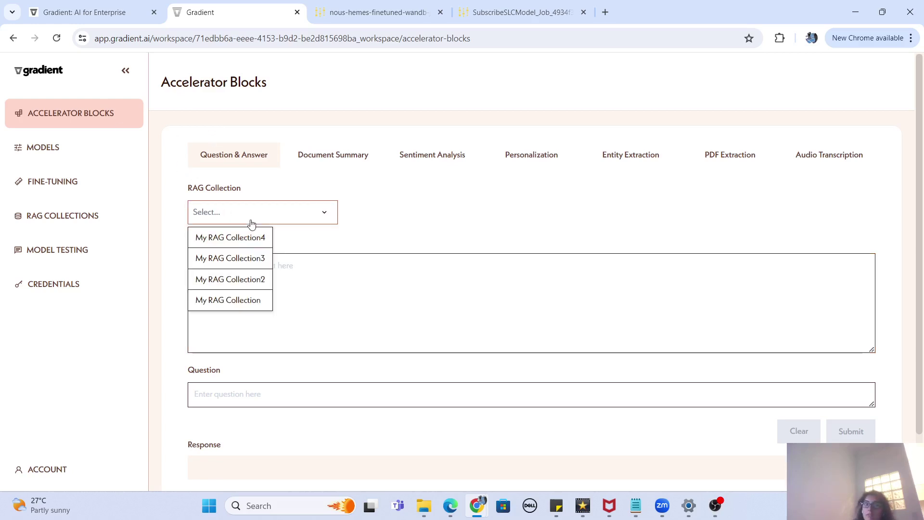
click(247, 302)
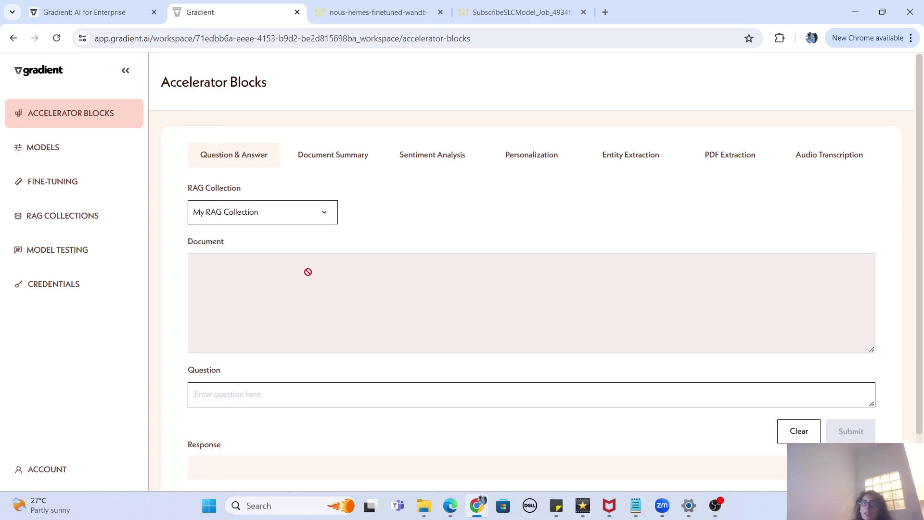
Submit the question "List 2 hosiptals in NCR" to the Question & Answer block
click(321, 384)
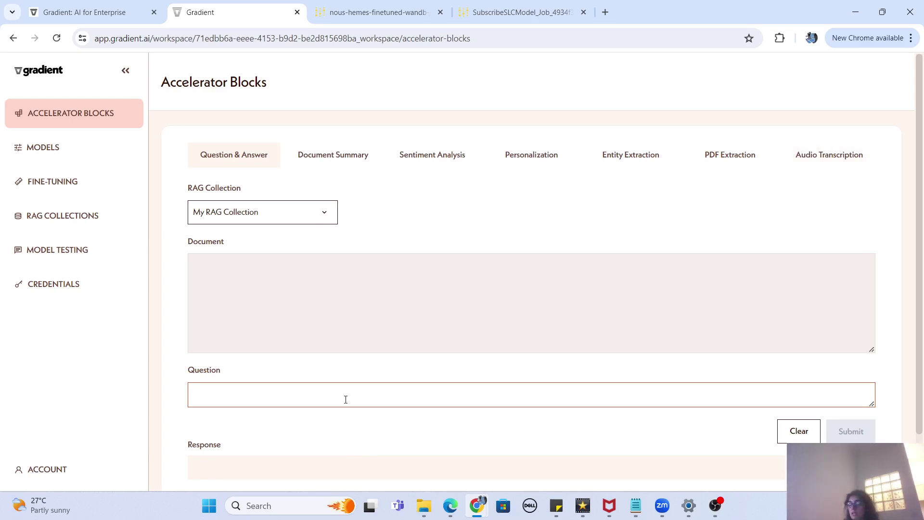
text(List 2 h)
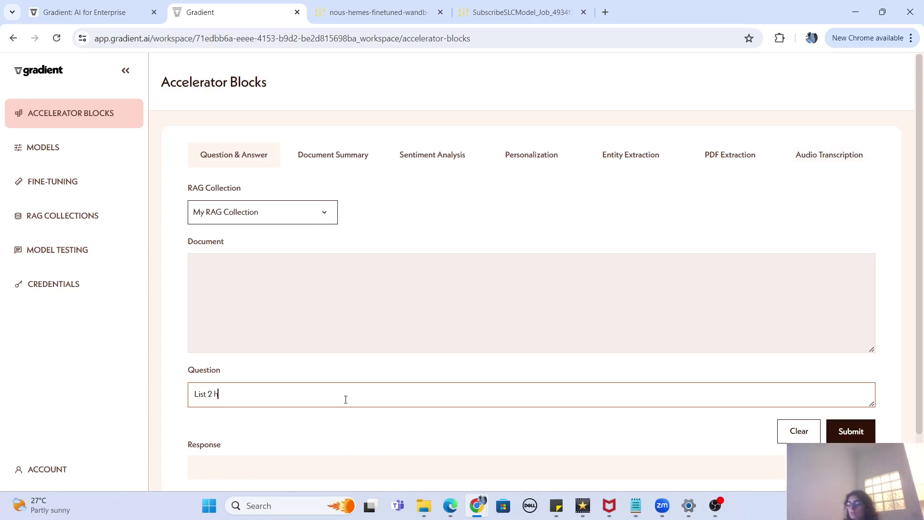
text(osiptals in NCR)
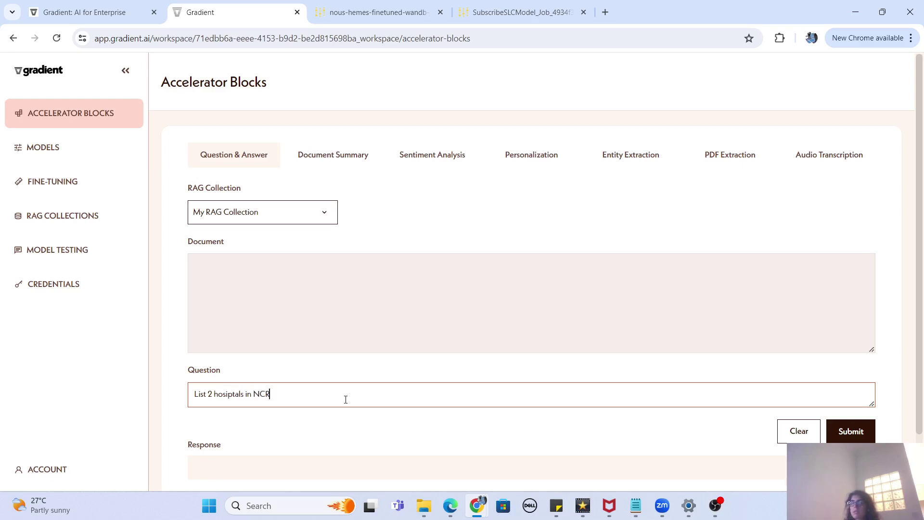
key(shift+Return)
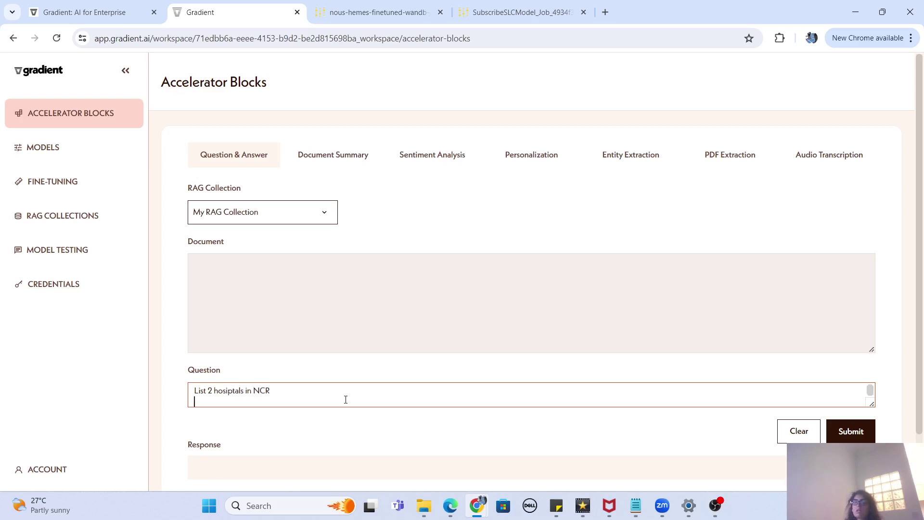
click(851, 432)
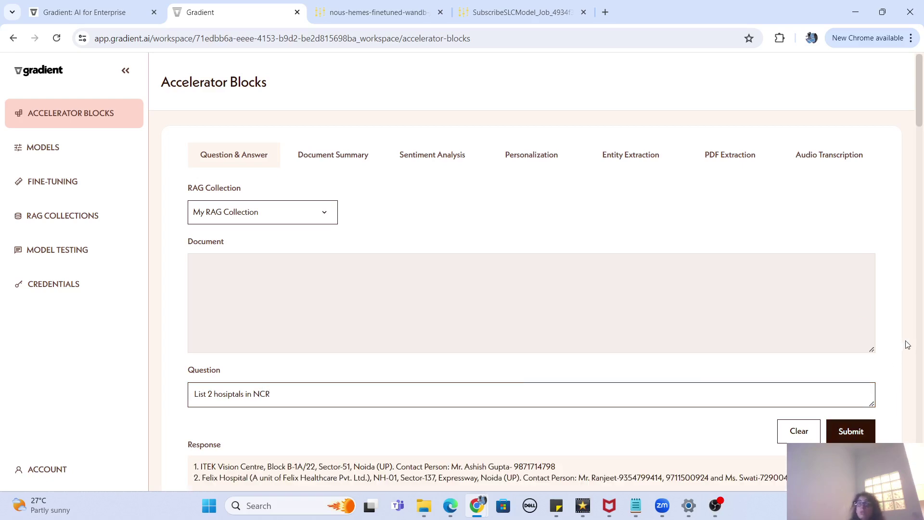
Examine the generated answer and the RAG context retrieved from the PDF, then return to the question form
scroll(912, 126, down, 8)
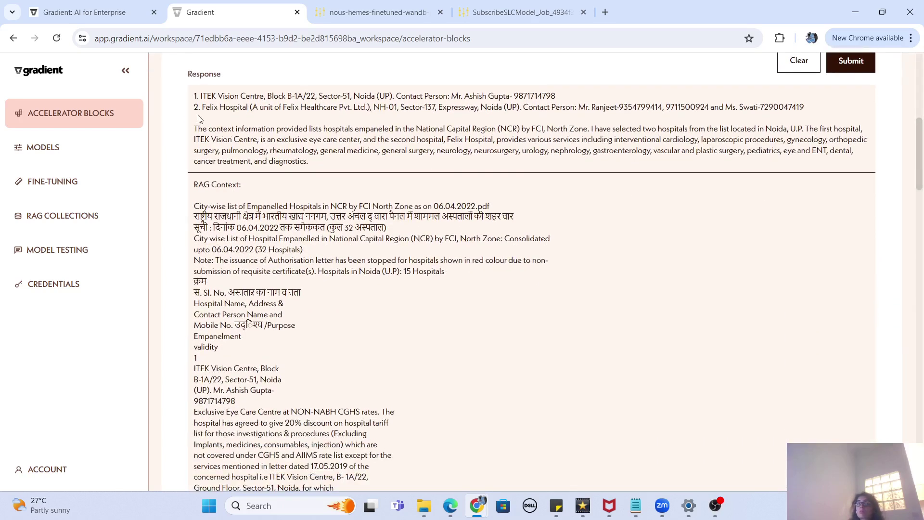
drag(196, 96, 305, 117)
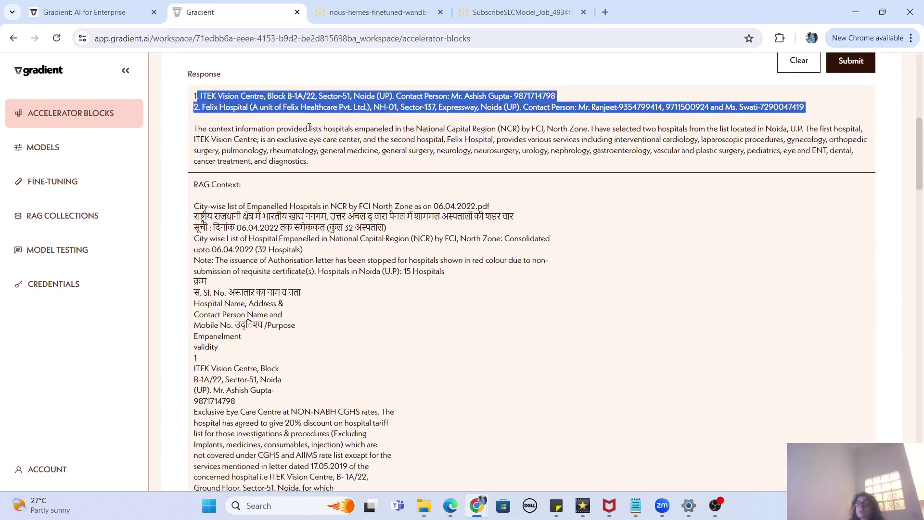
drag(194, 126, 438, 492)
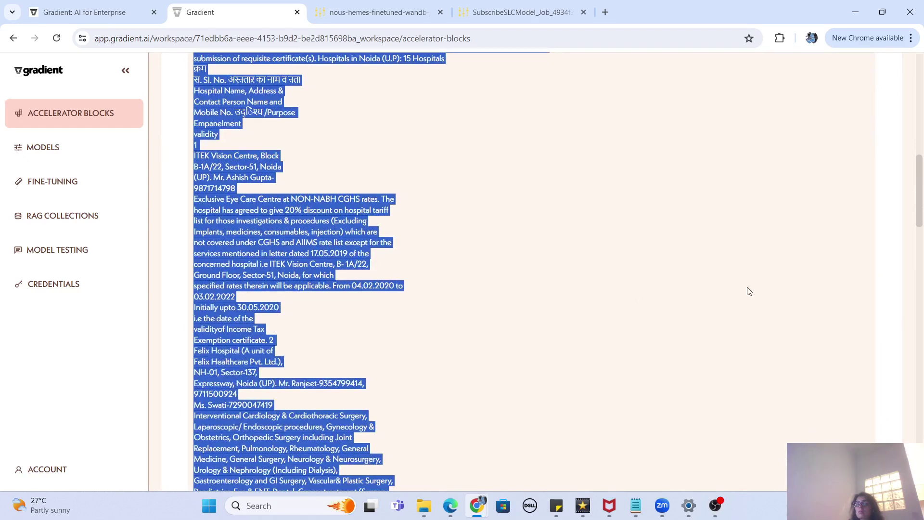
drag(917, 213, 911, 92)
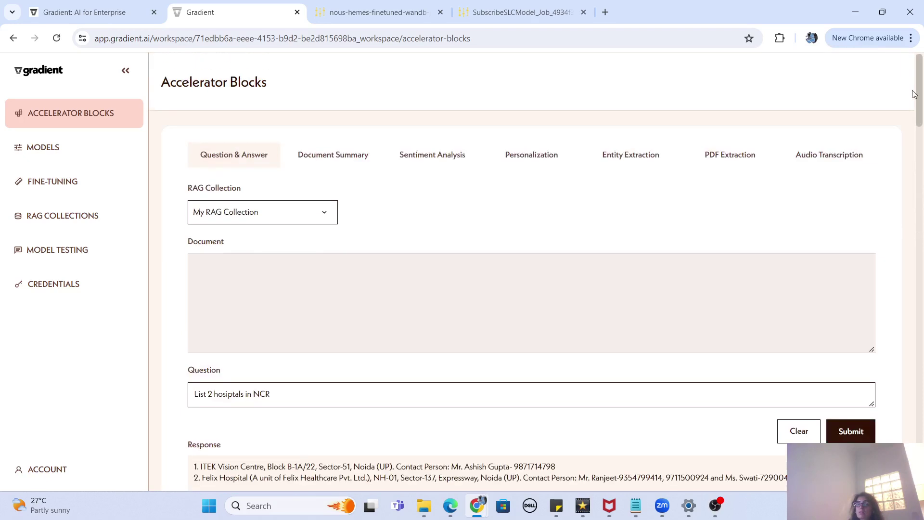